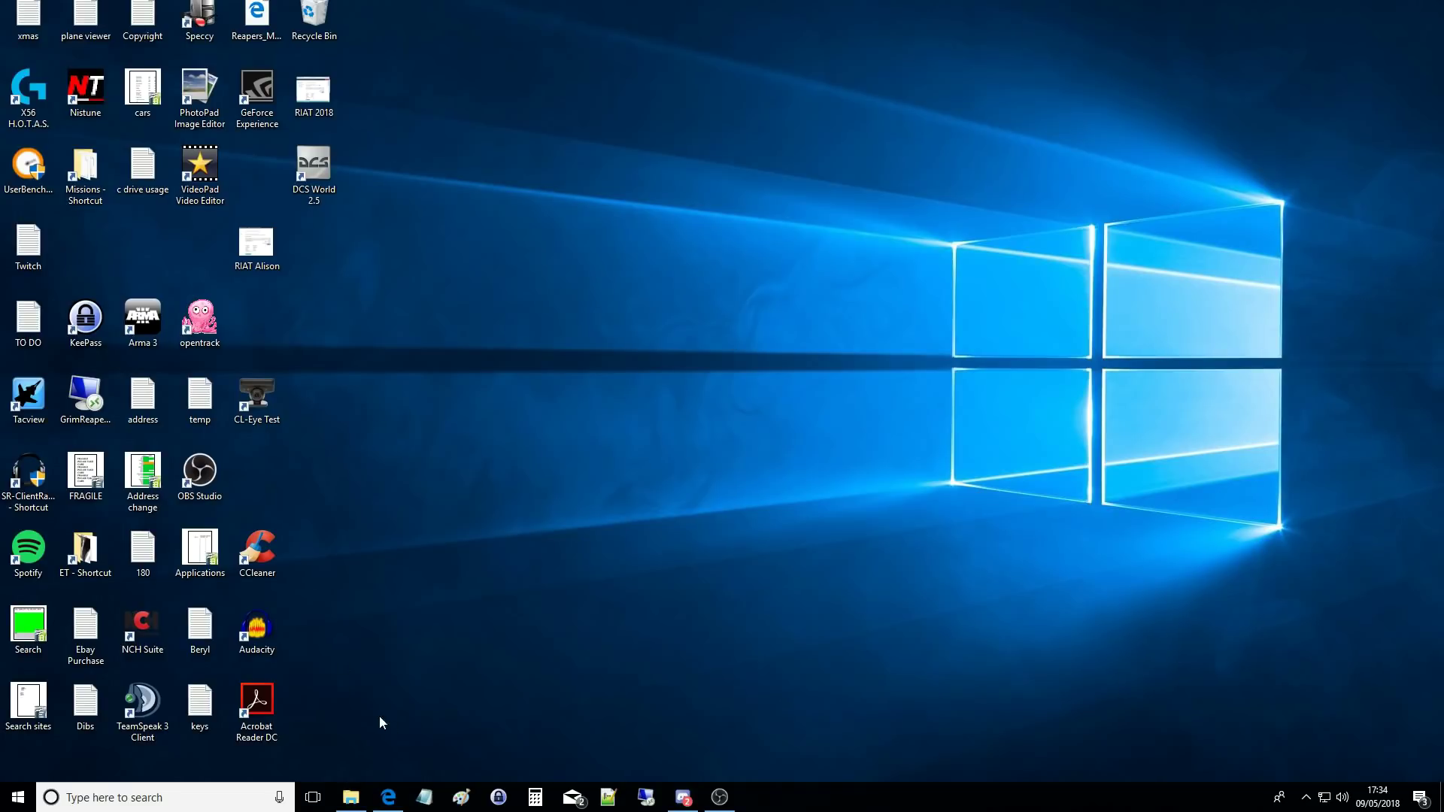
Maximize the DelanClip website in the browser, then return to the desktop
left_click(388, 796)
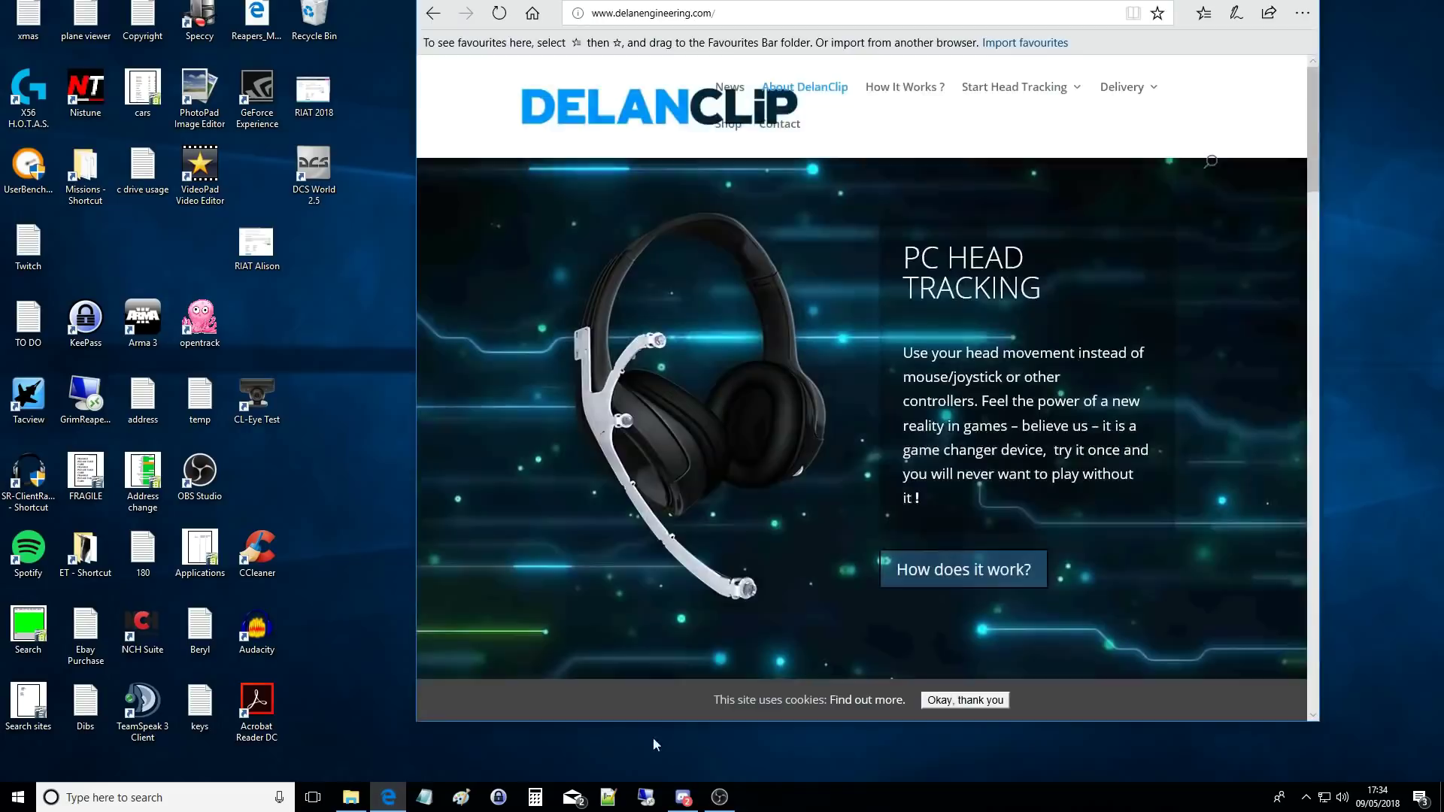
key("super+Up")
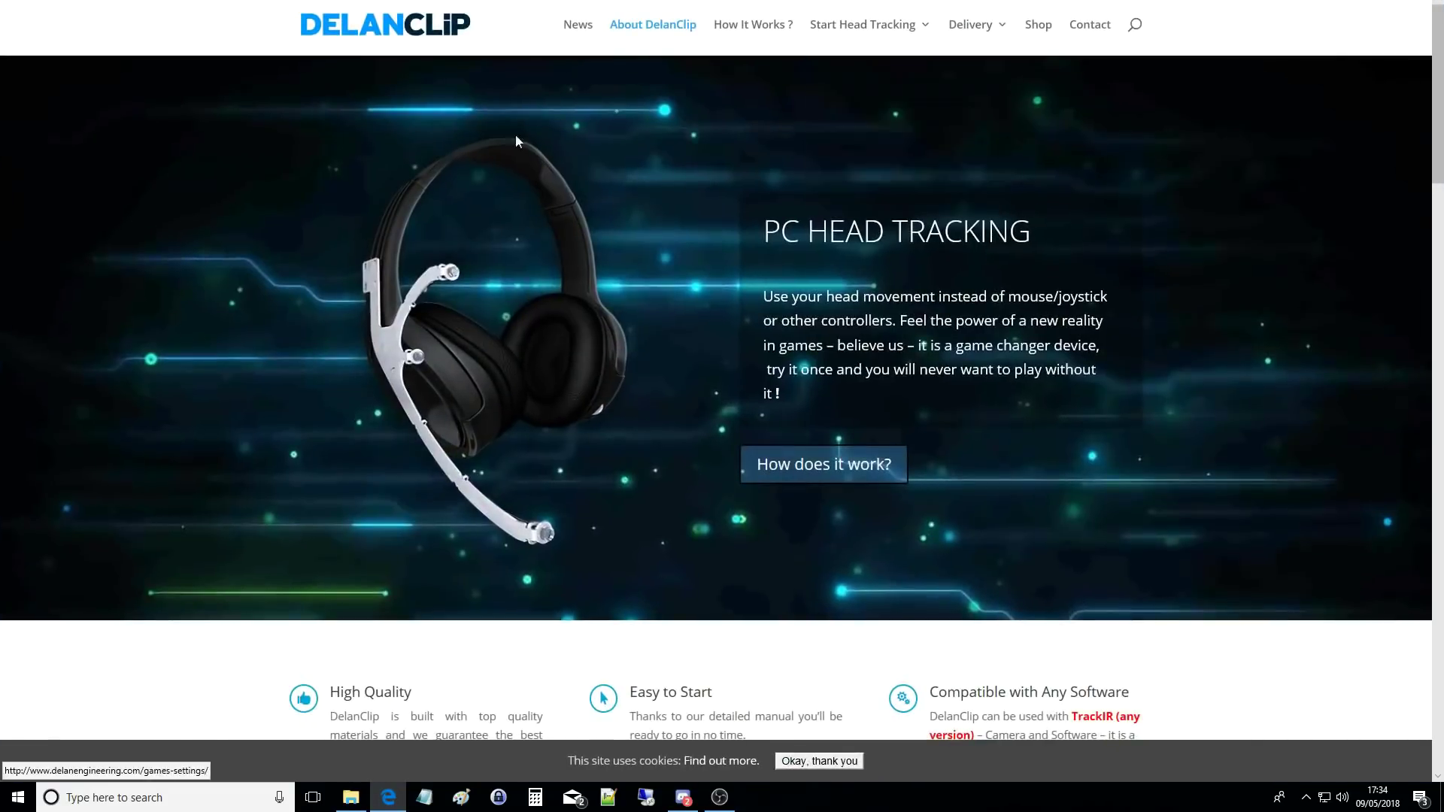
key("ctrl+l")
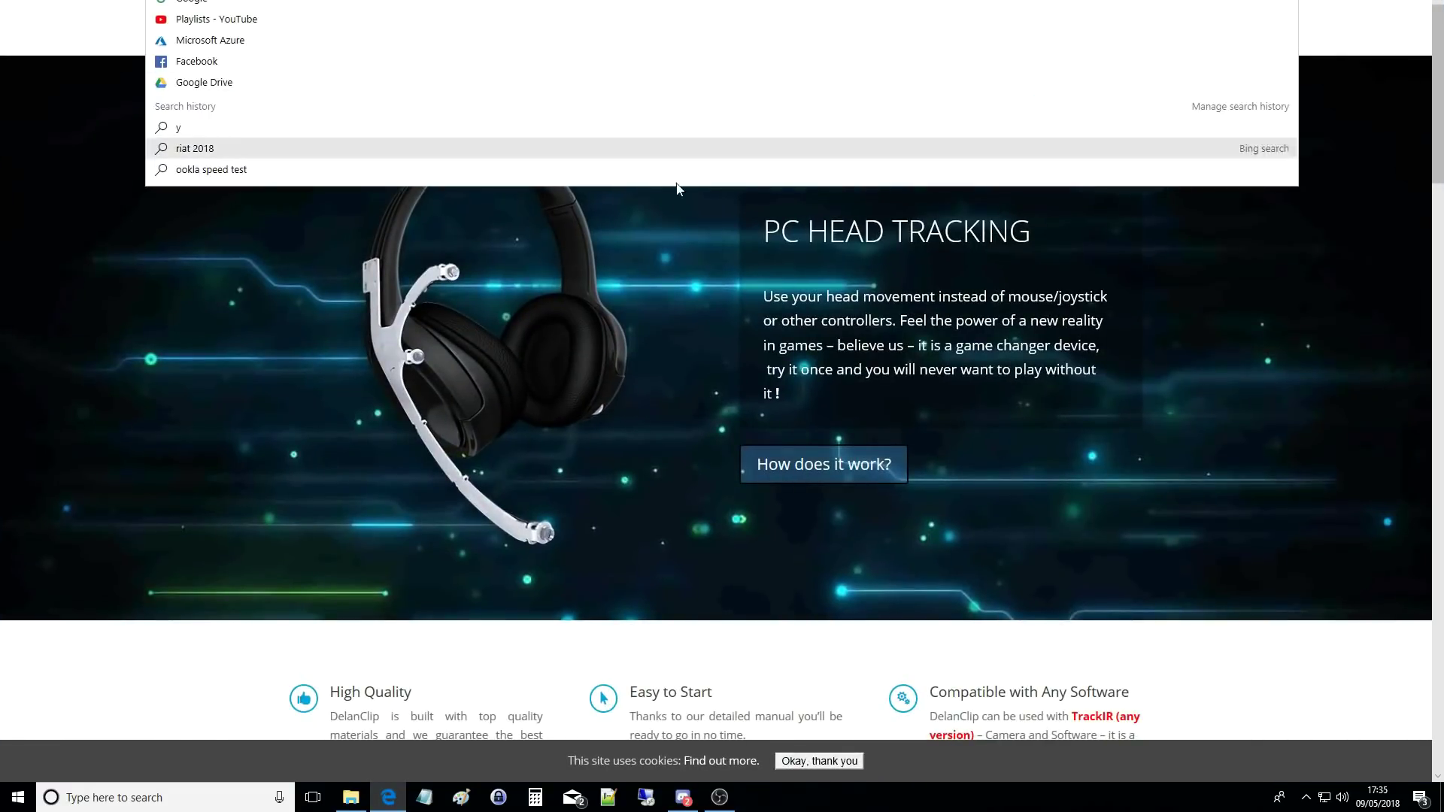
key("Escape")
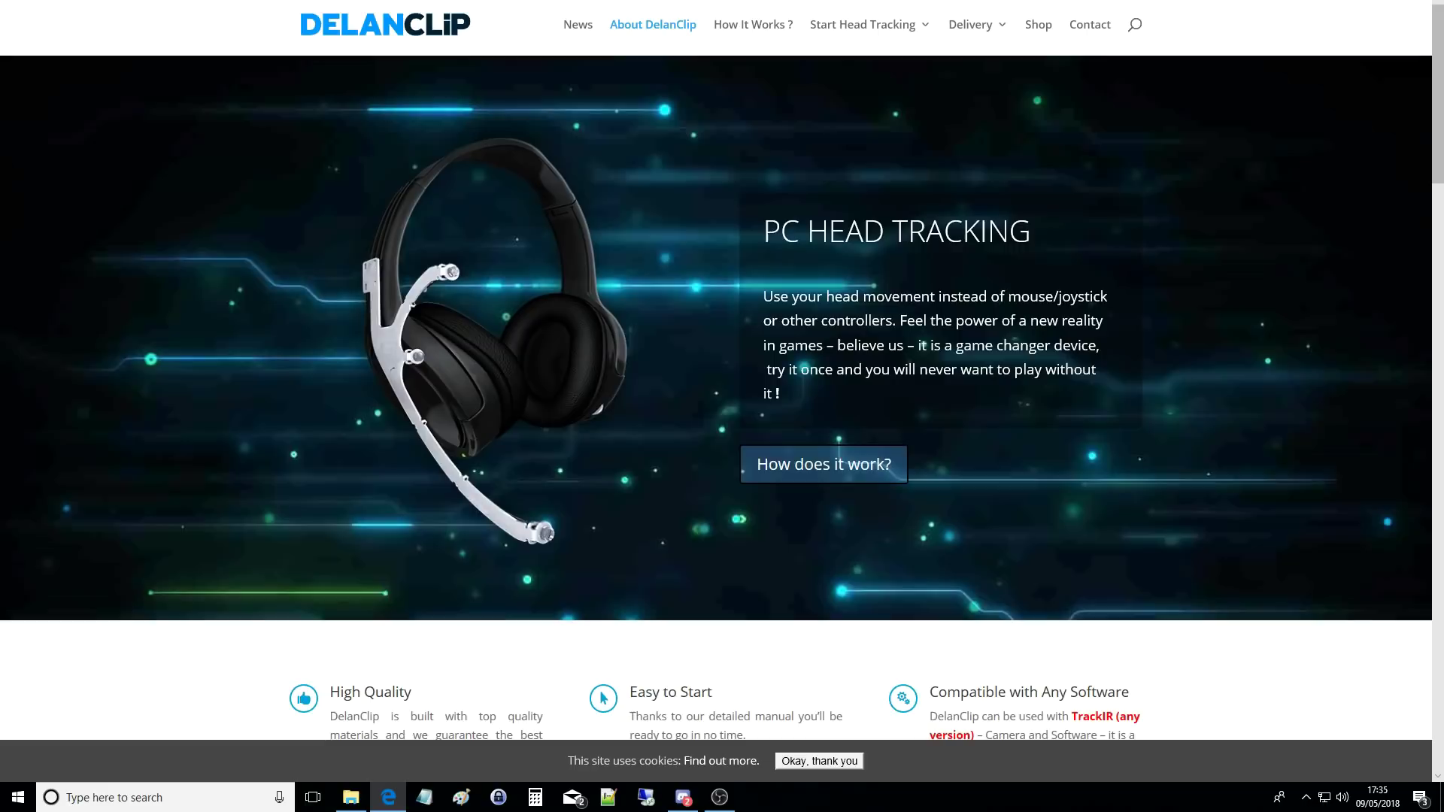
key("super+d")
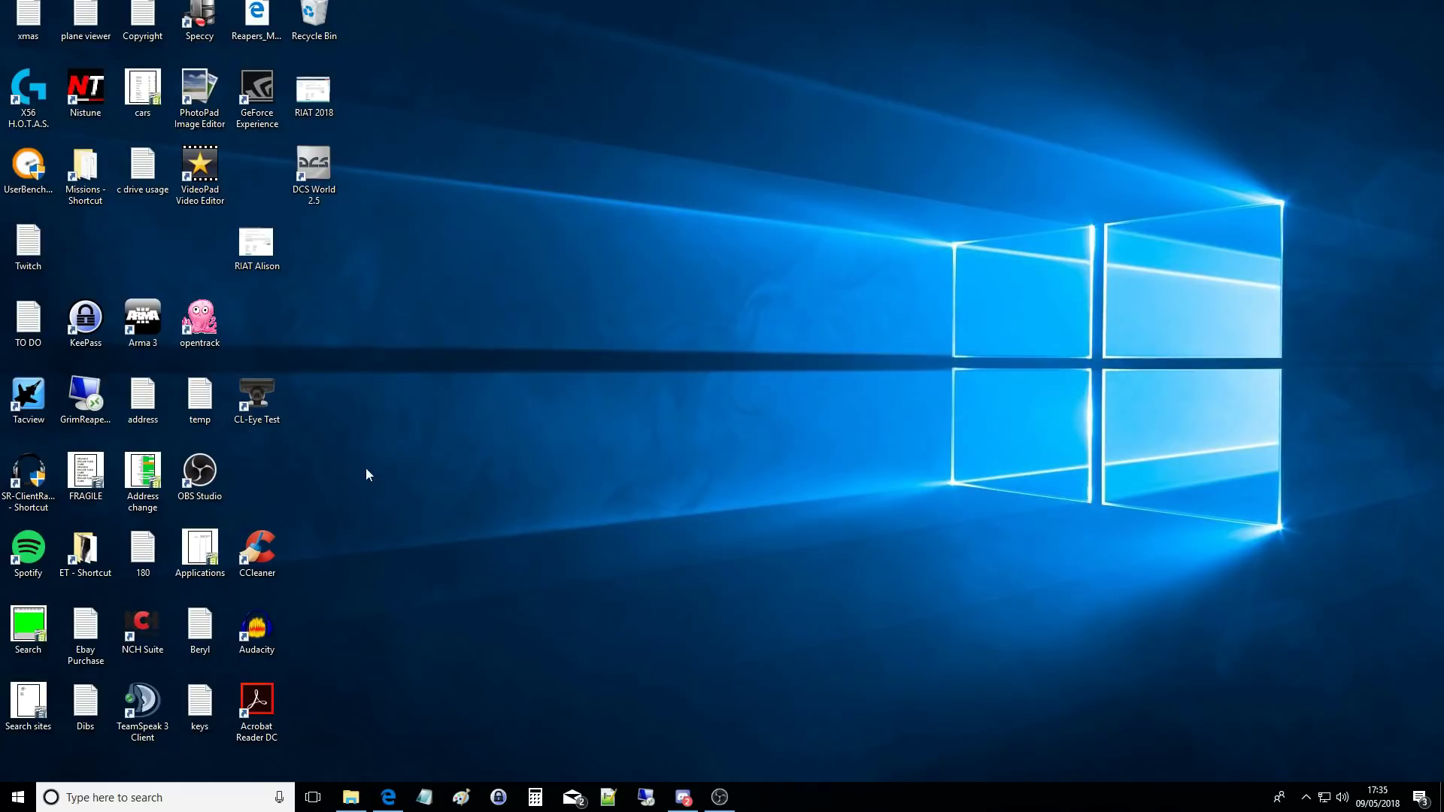
Launch CL-Eye Test from its desktop shortcut and browse its menus
left_click(260, 421)
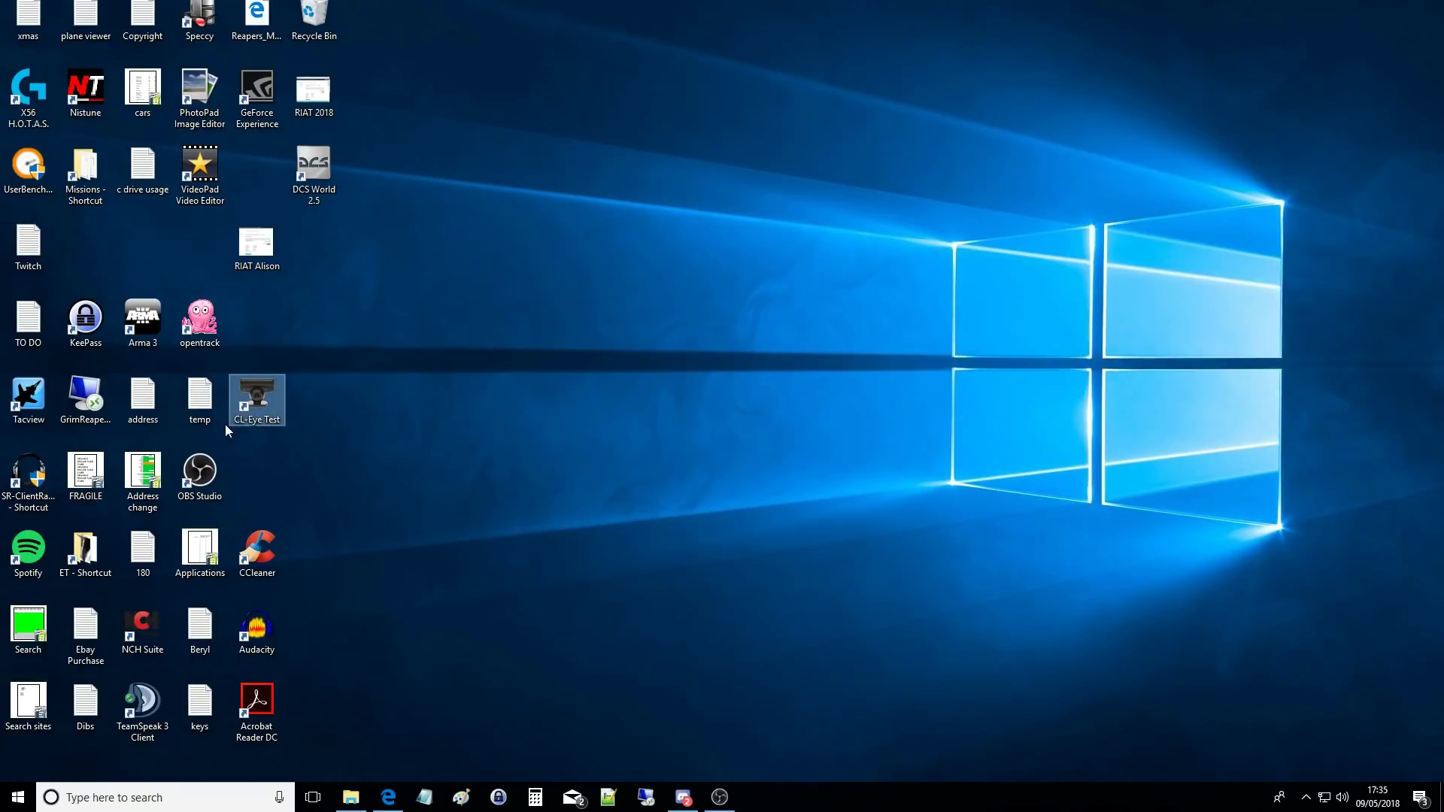
left_click(382, 396)
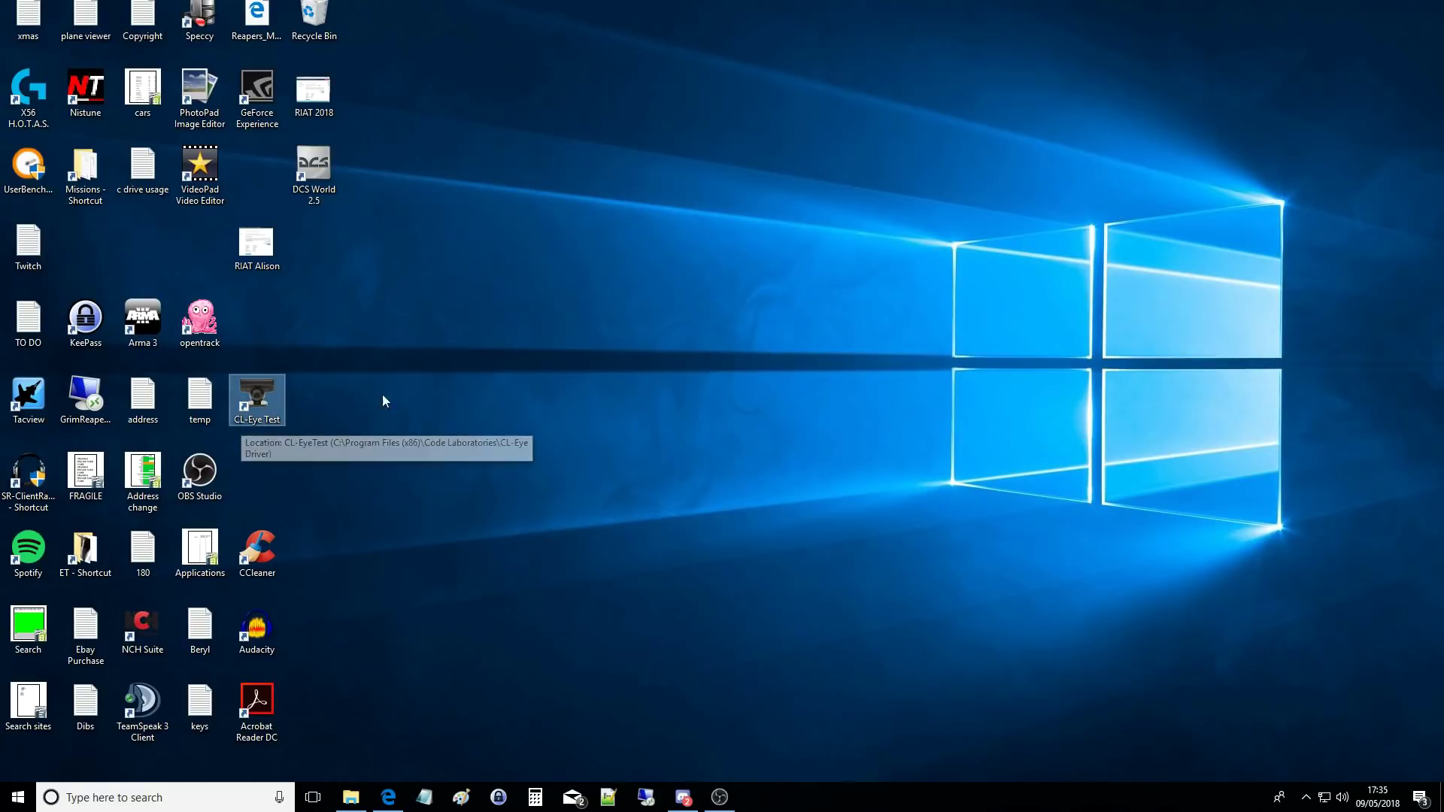
left_click(258, 402)
double_click(259, 403)
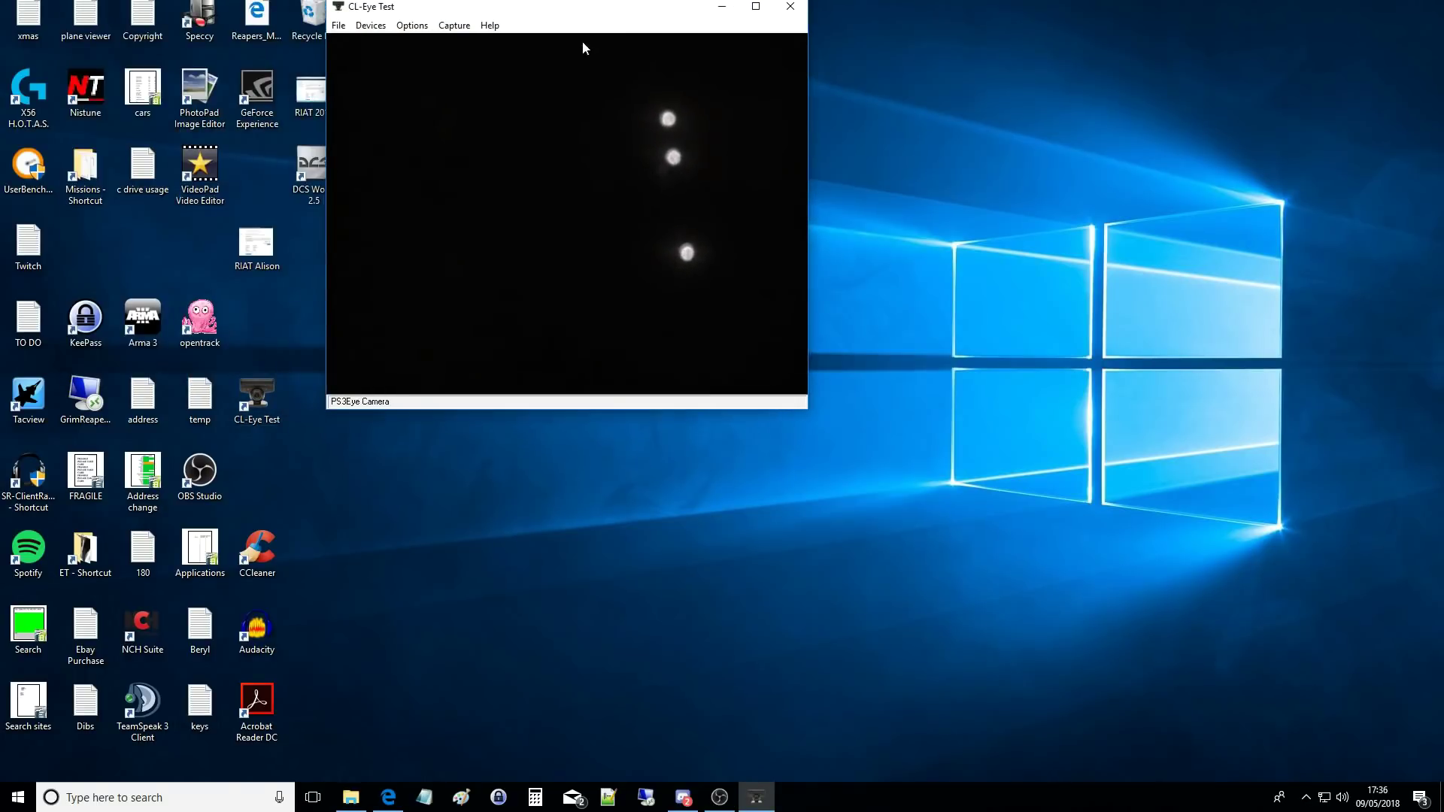
left_click(338, 27)
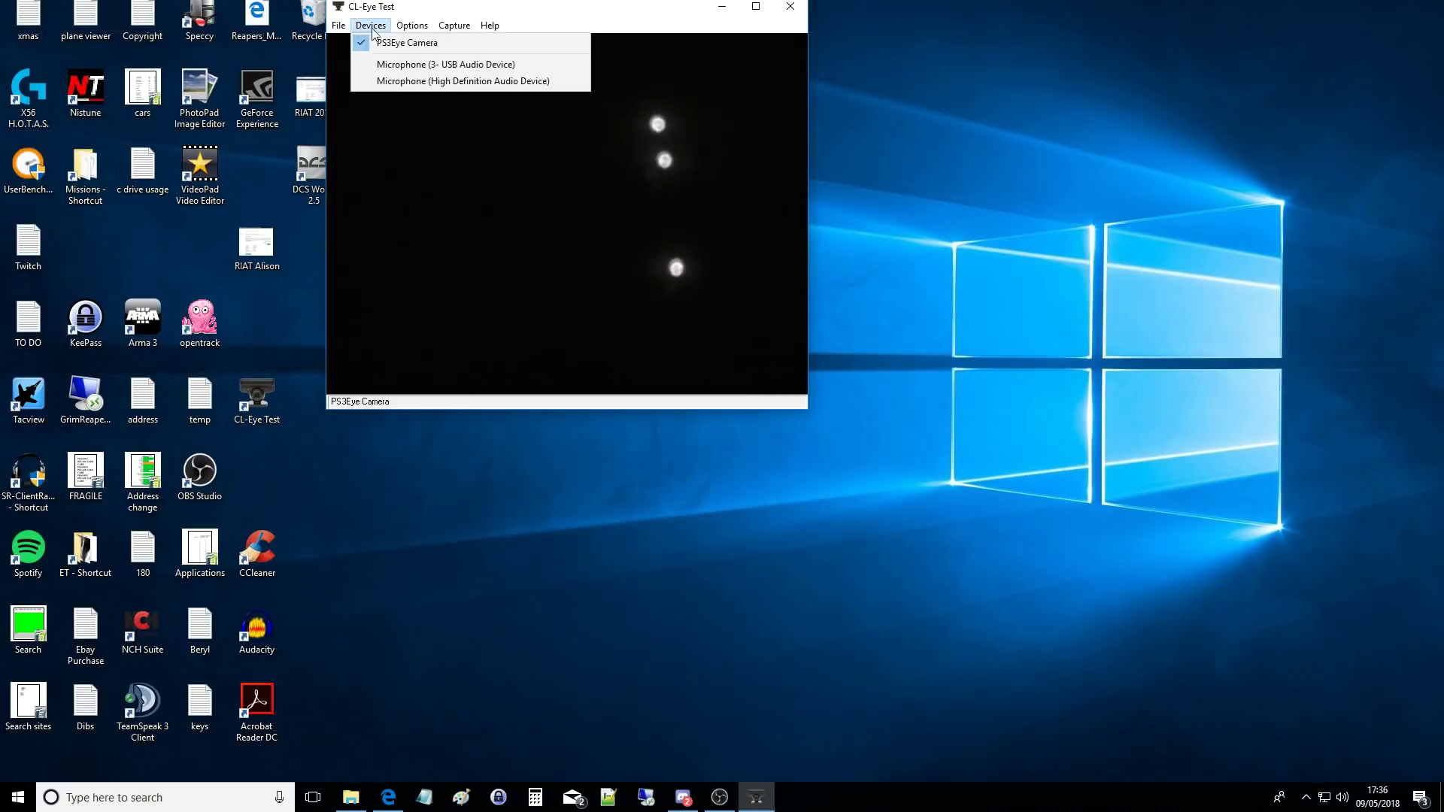
mouse_move(417, 30)
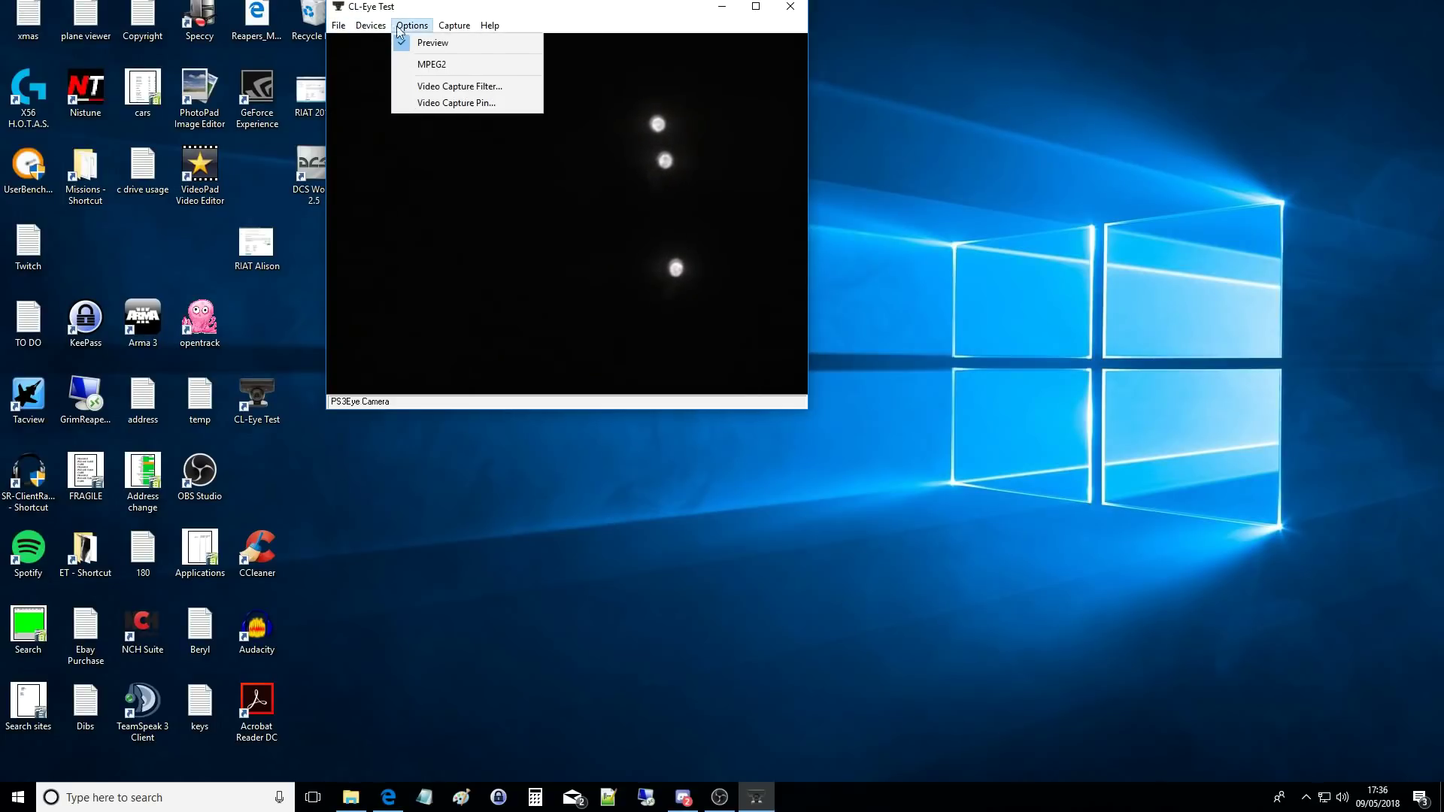
Open the camera's capture properties, cancel them unchanged, and reposition the CL-Eye Test window
left_click(476, 87)
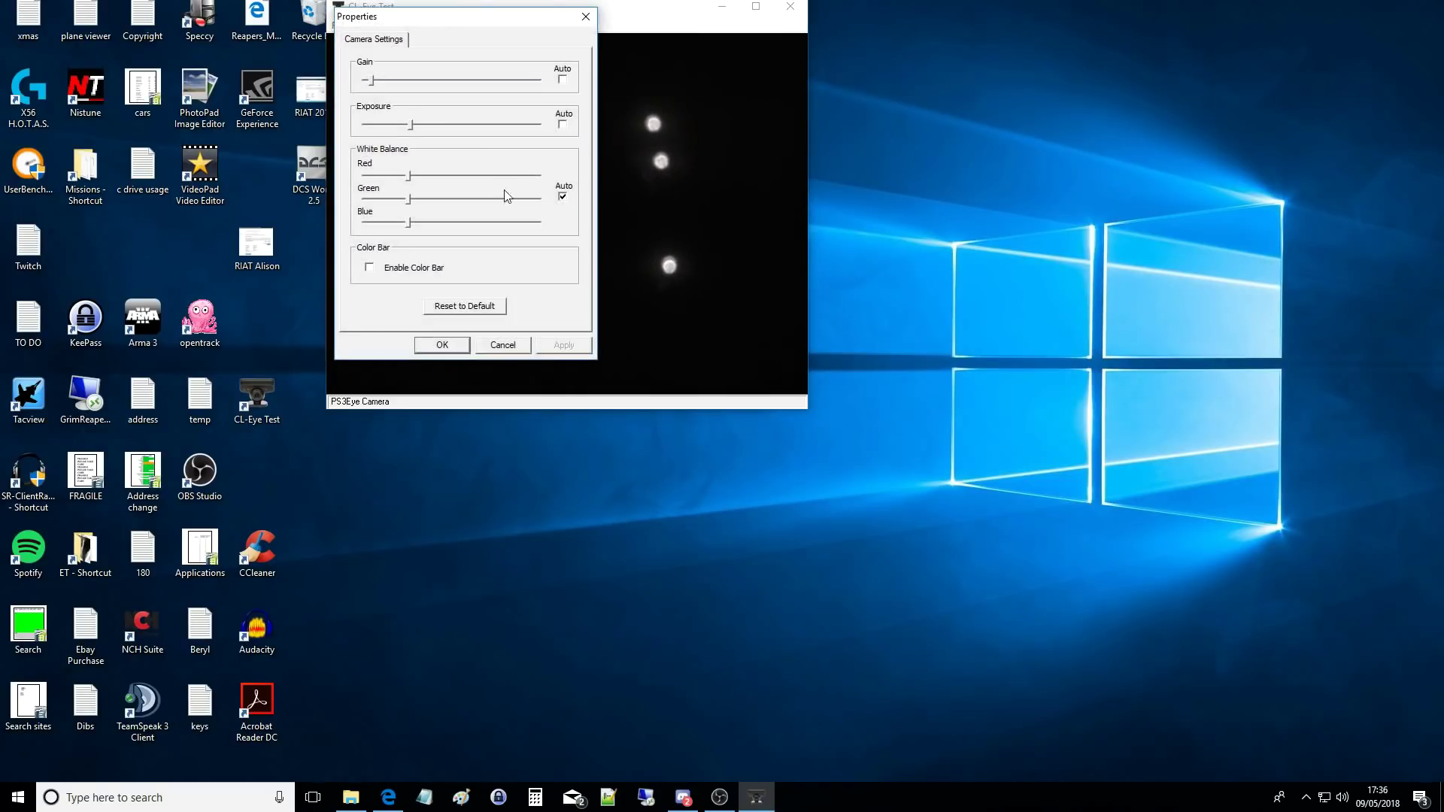
left_click_drag(468, 14, 533, 48)
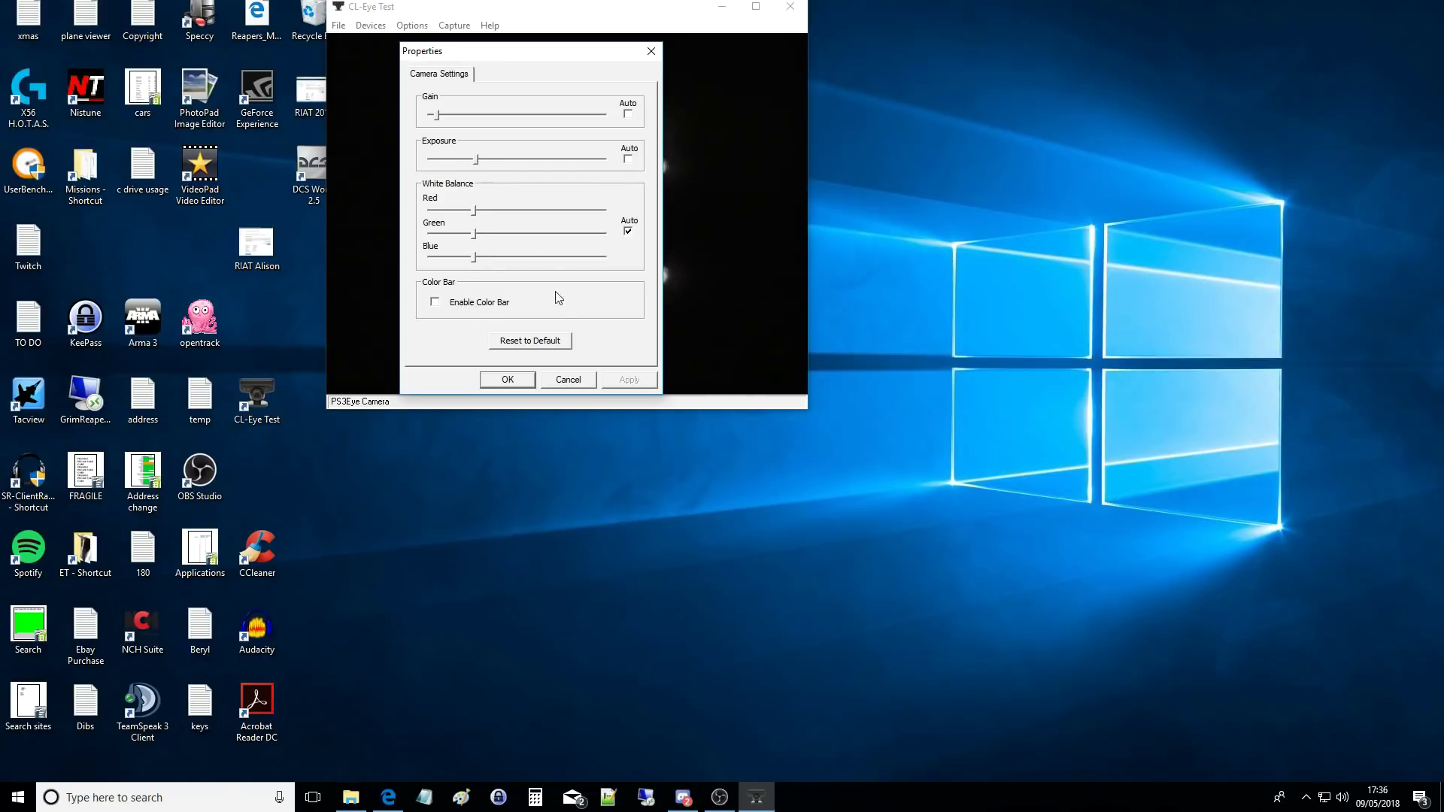
left_click(567, 382)
left_click_drag(577, 13, 538, 20)
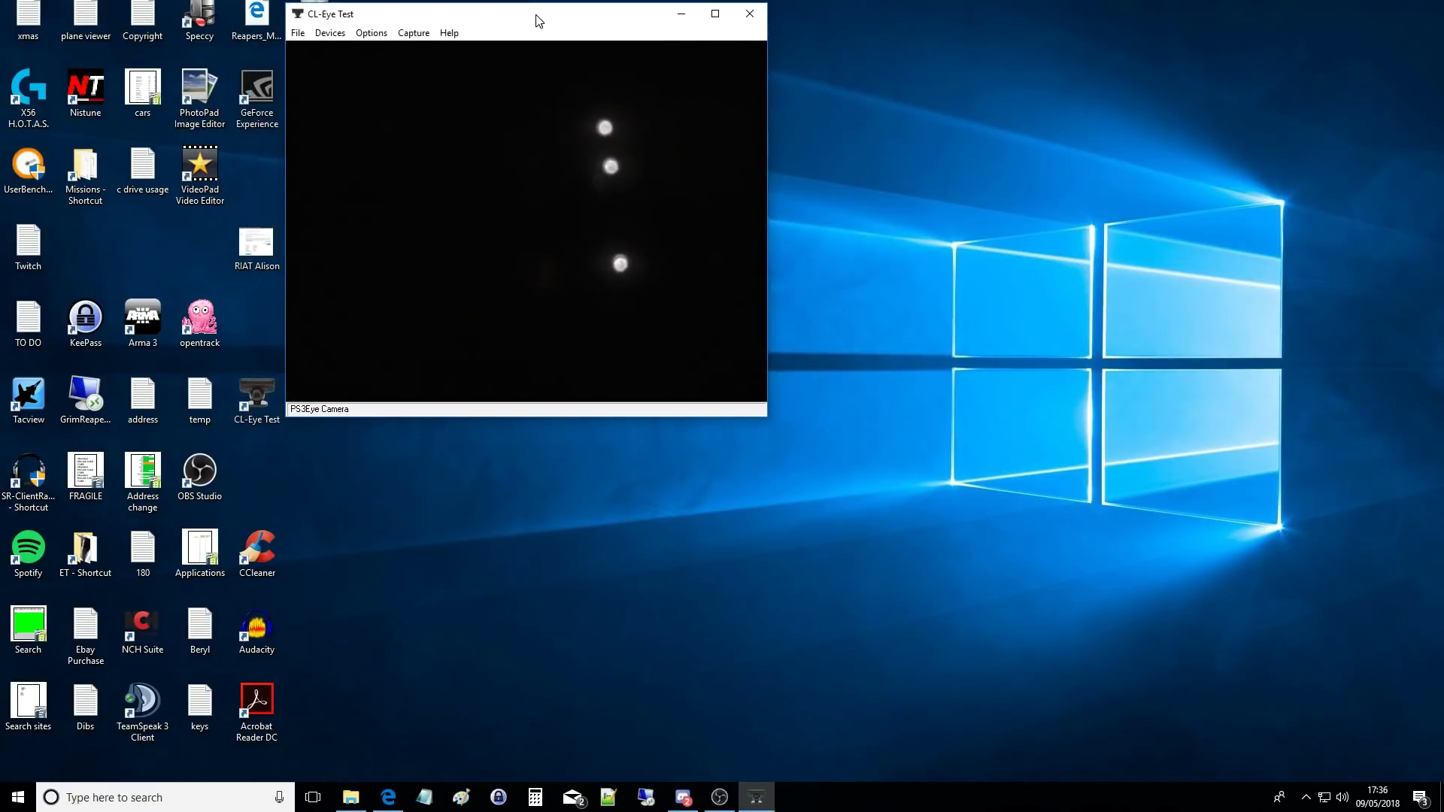
Look through the CL-Eye Test Capture and Options menus, then close the open menu
left_click(412, 34)
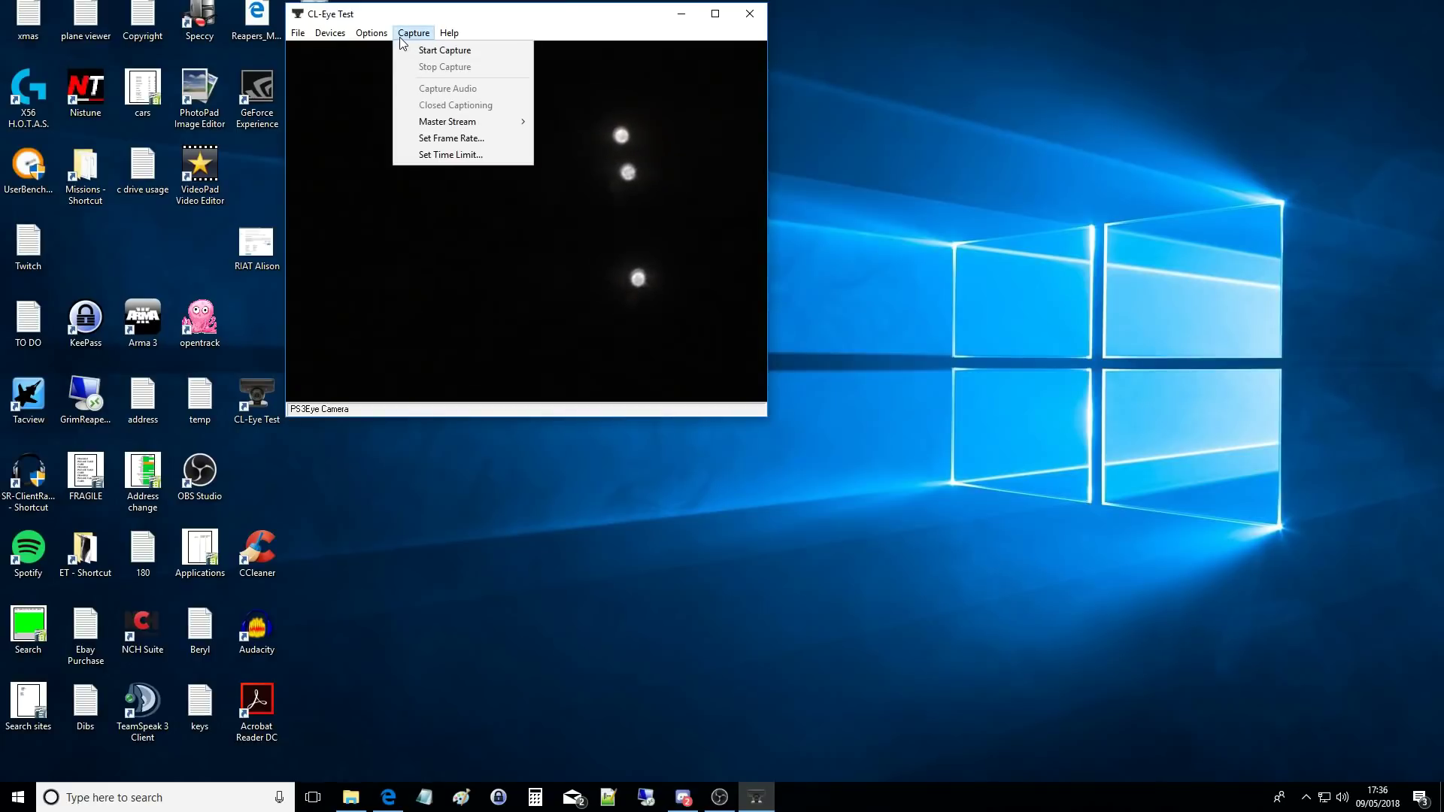
mouse_move(336, 37)
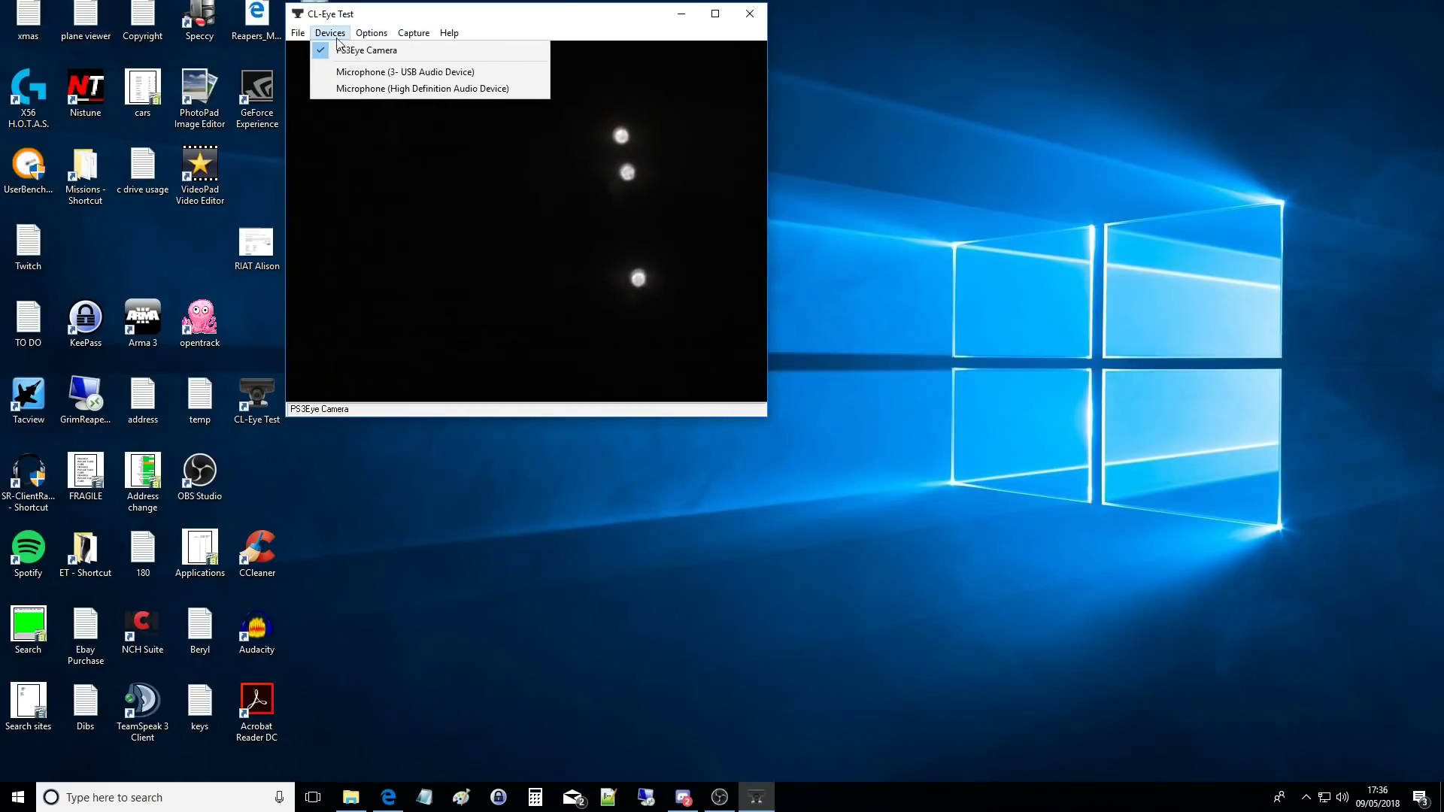
left_click(449, 33)
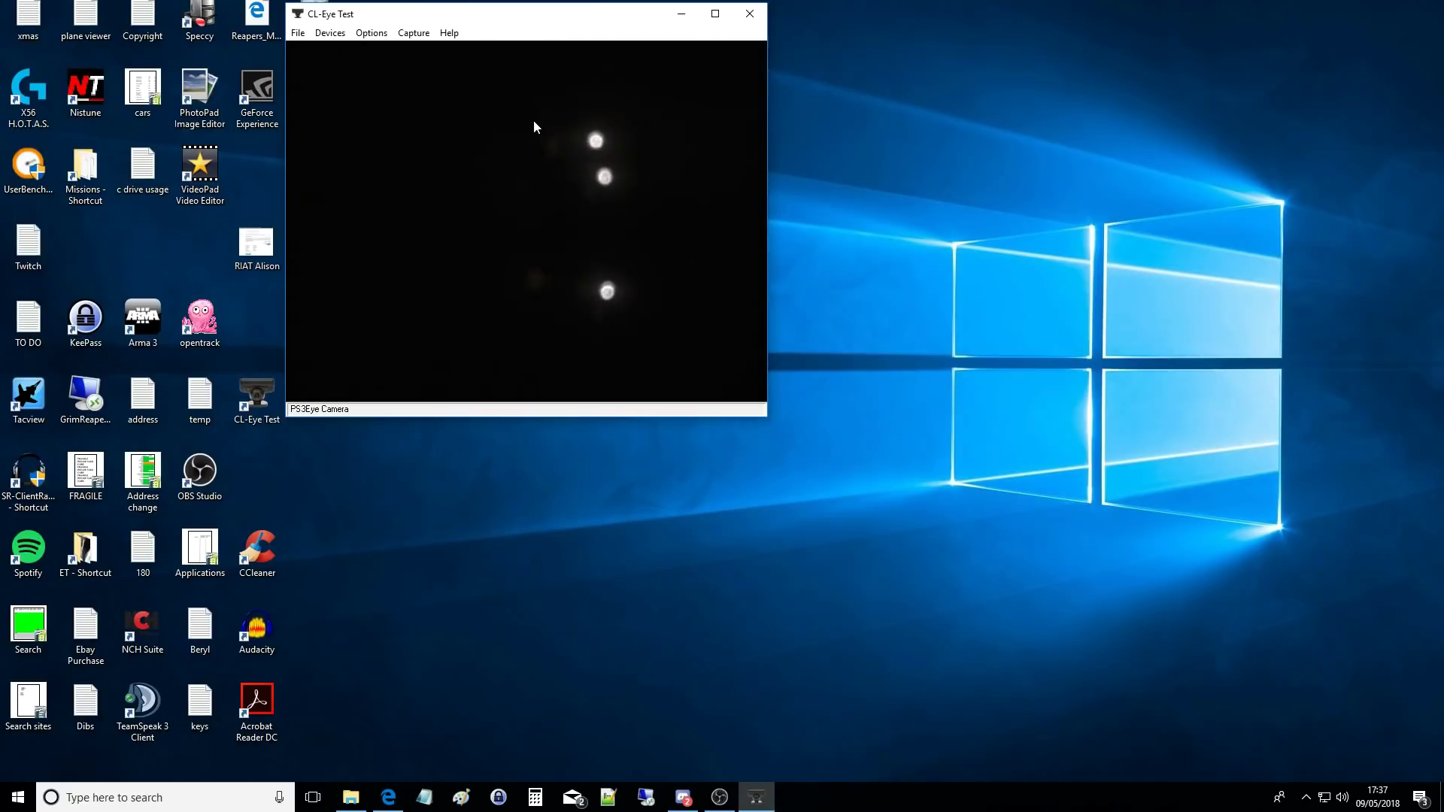
Close CL-Eye Test, launch opentrack, and position its window near the top-left
left_click(749, 14)
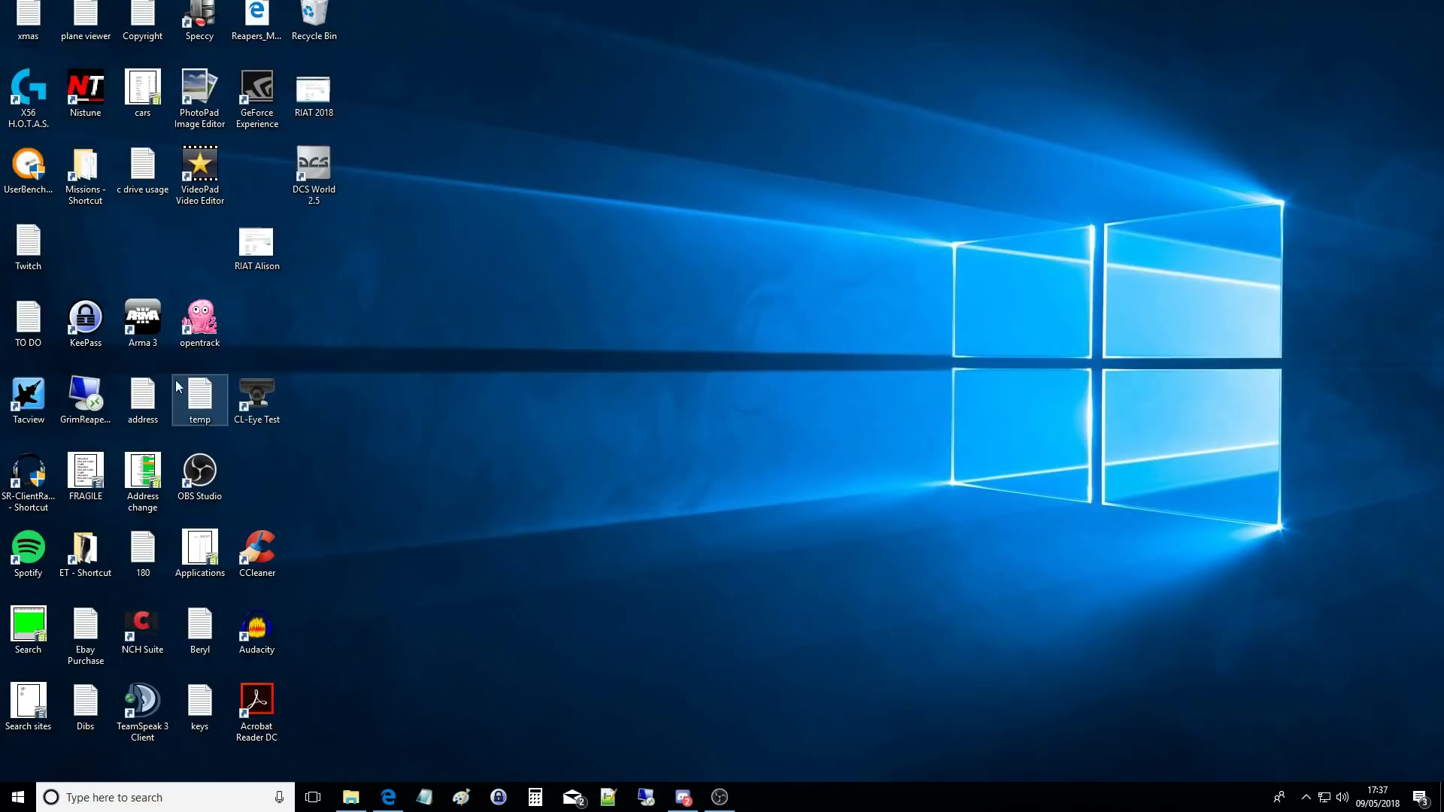
left_click(202, 331)
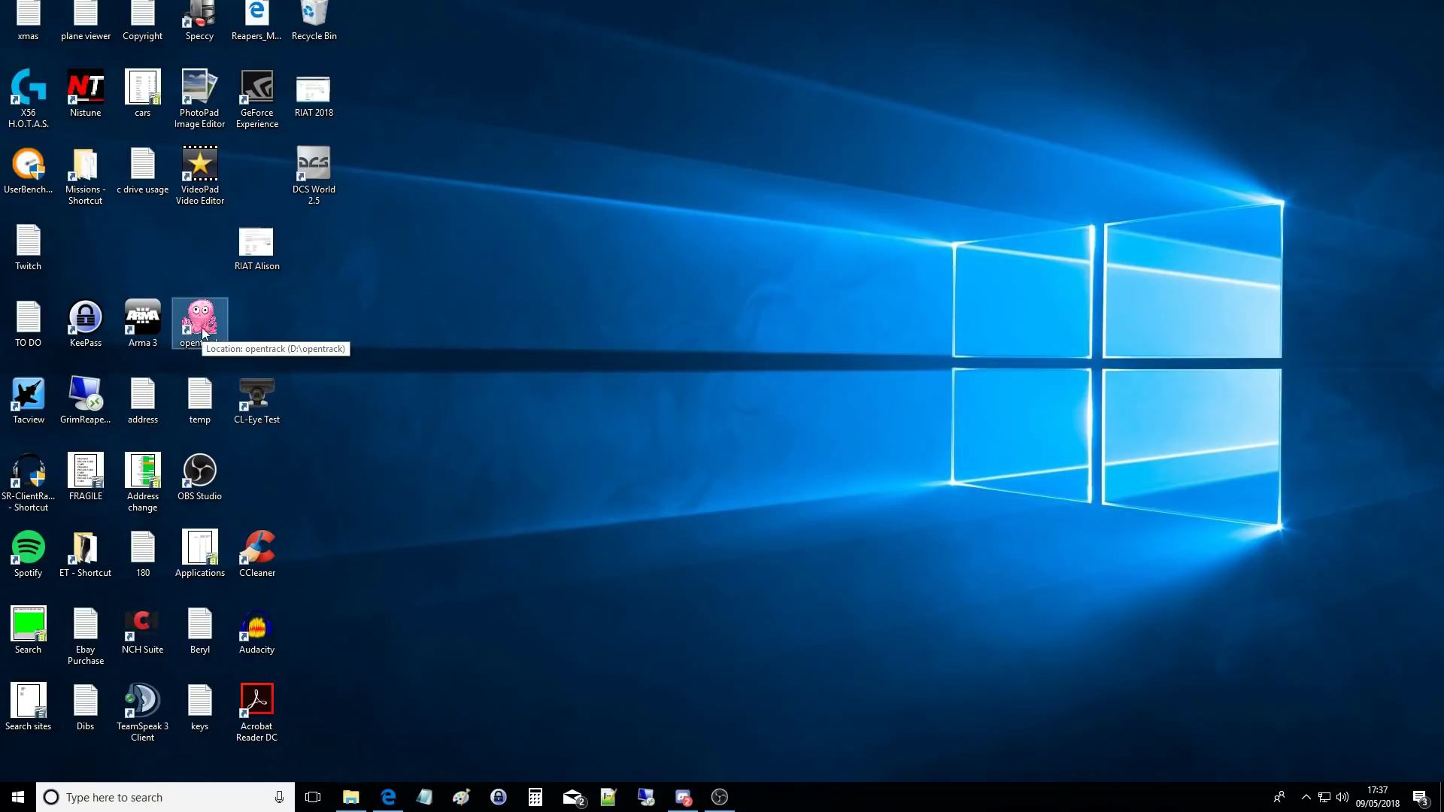
double_click(202, 329)
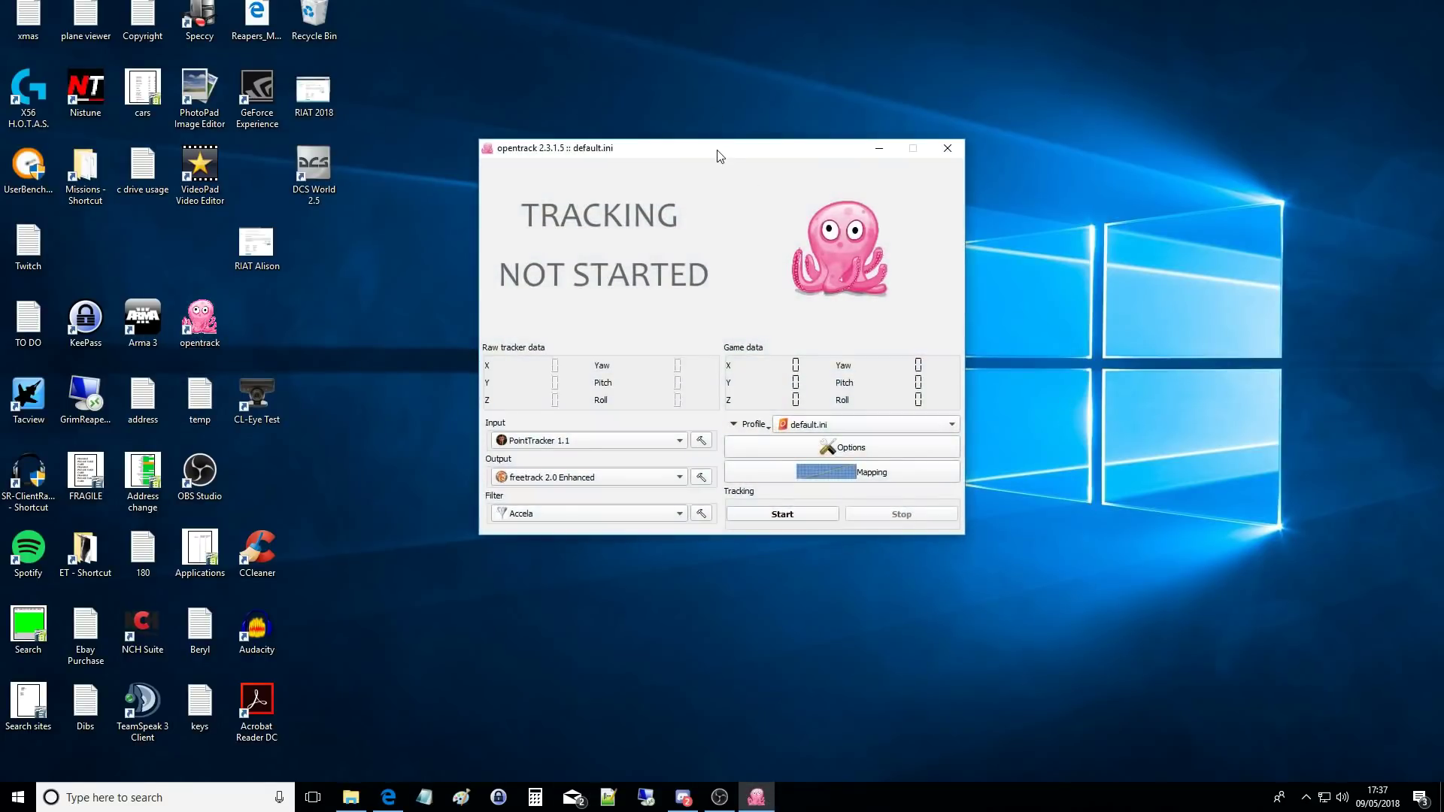
left_click_drag(717, 155, 663, 0)
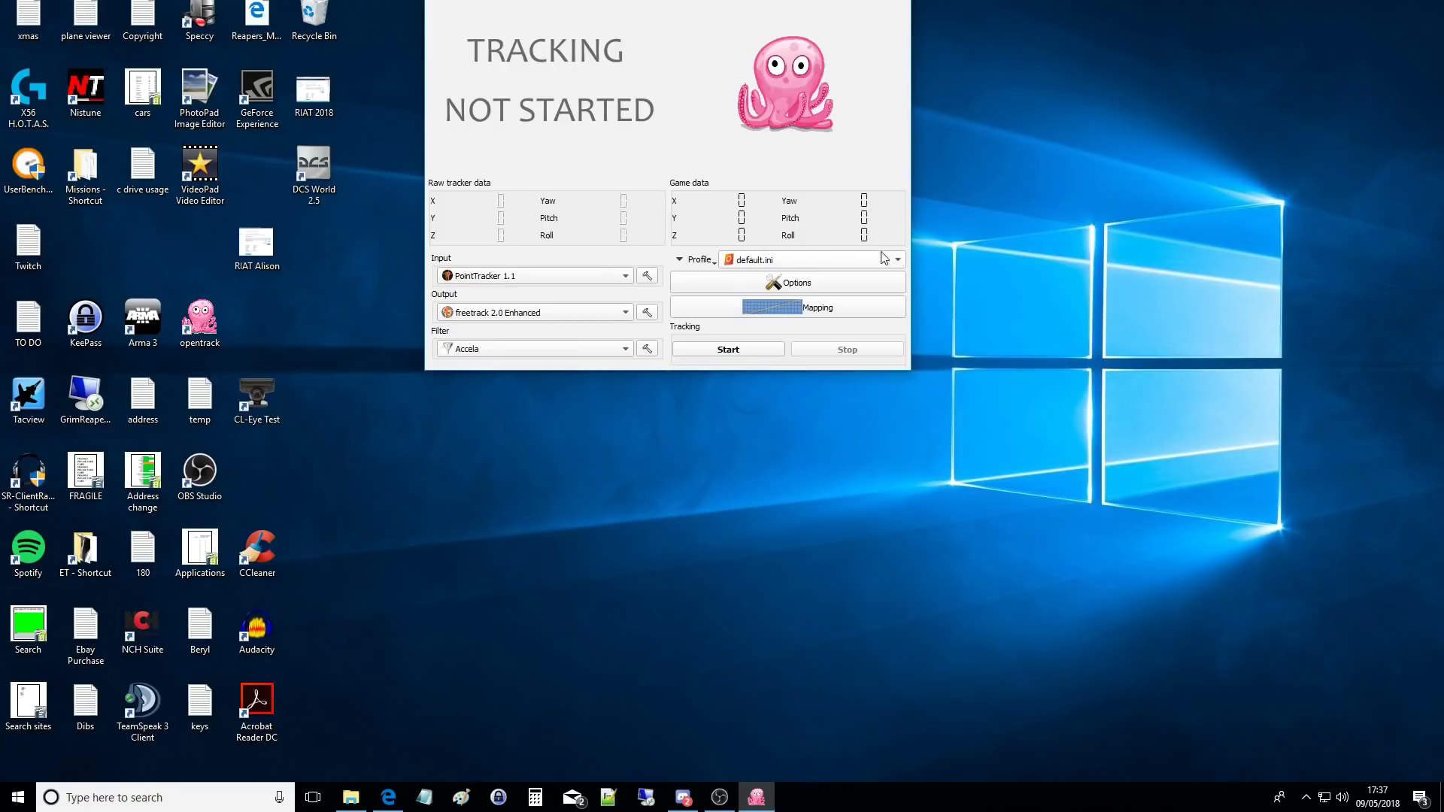
left_click_drag(589, 0, 707, 67)
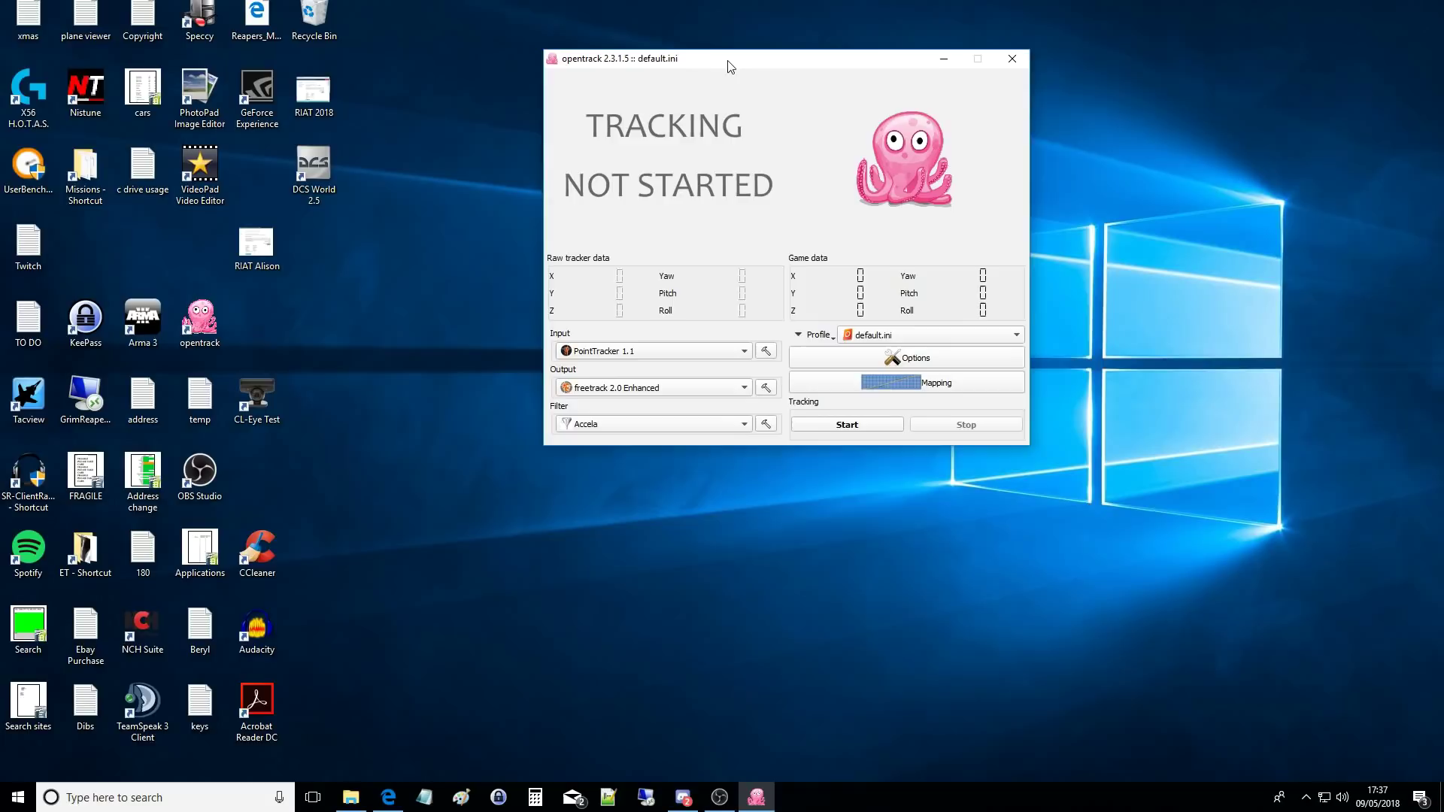
left_click_drag(727, 60, 664, 34)
left_click_drag(760, 39, 667, 8)
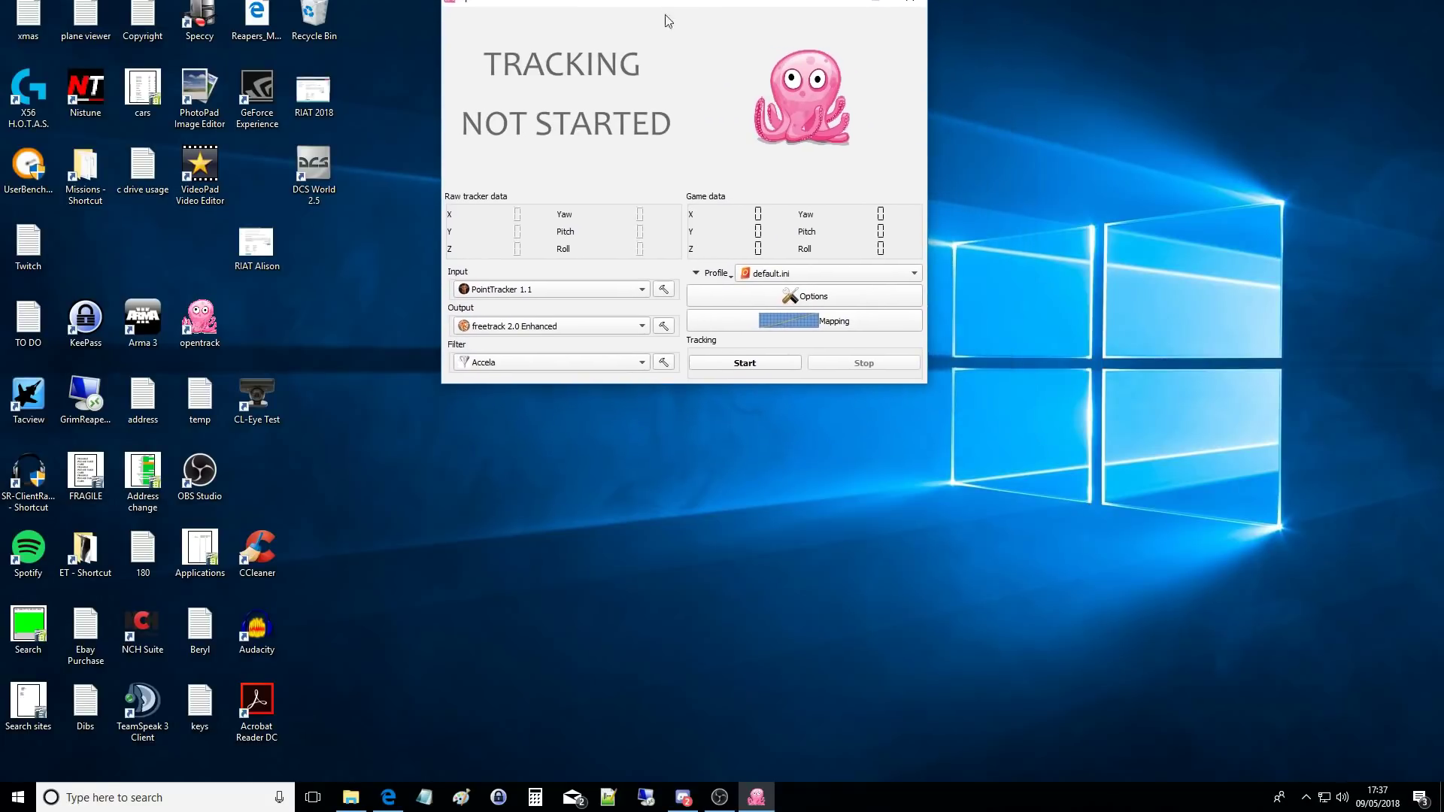
Review Camera, Output, Relative translation and Game detection options, dismissing the DCS.exe executable picker
left_click(809, 300)
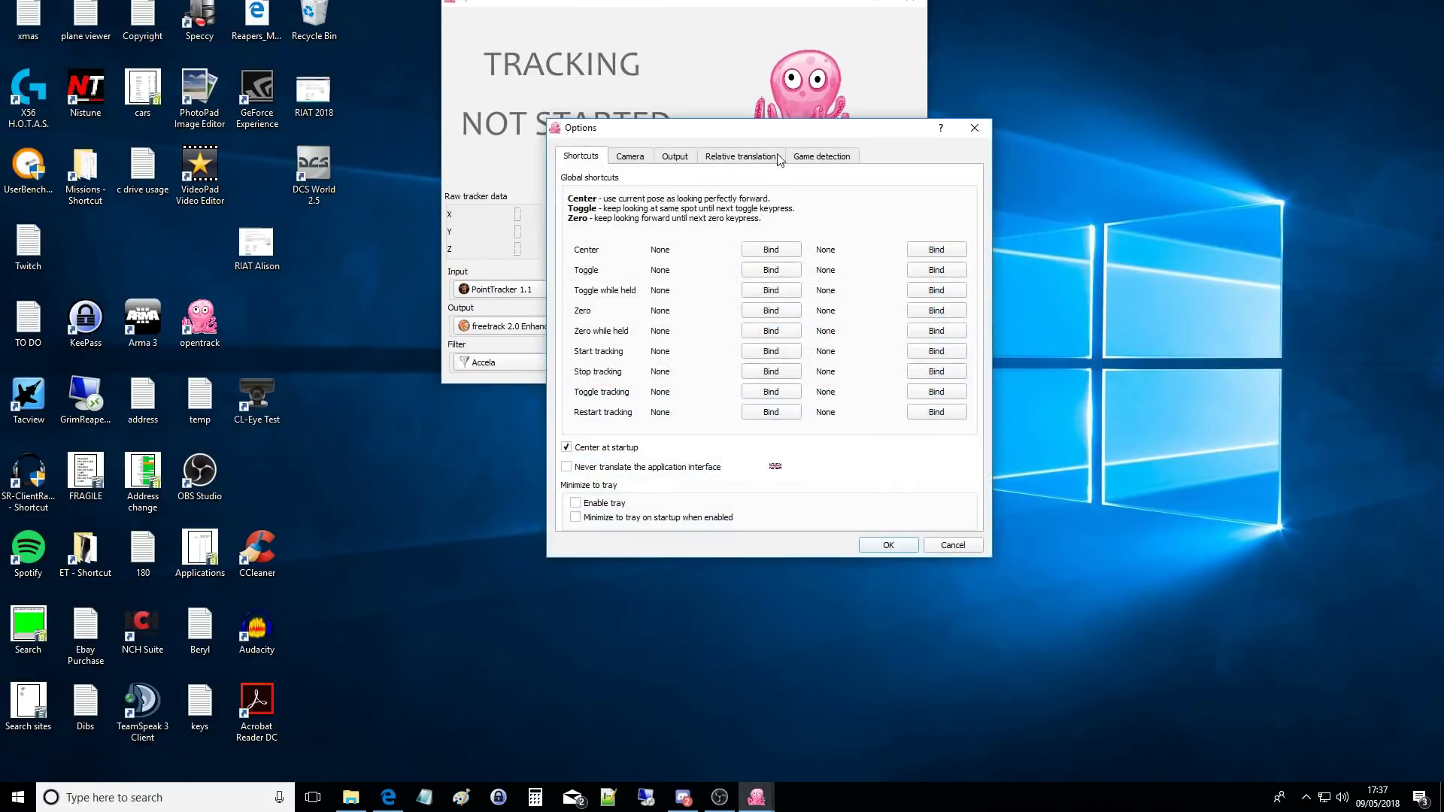
left_click_drag(782, 131, 850, 0)
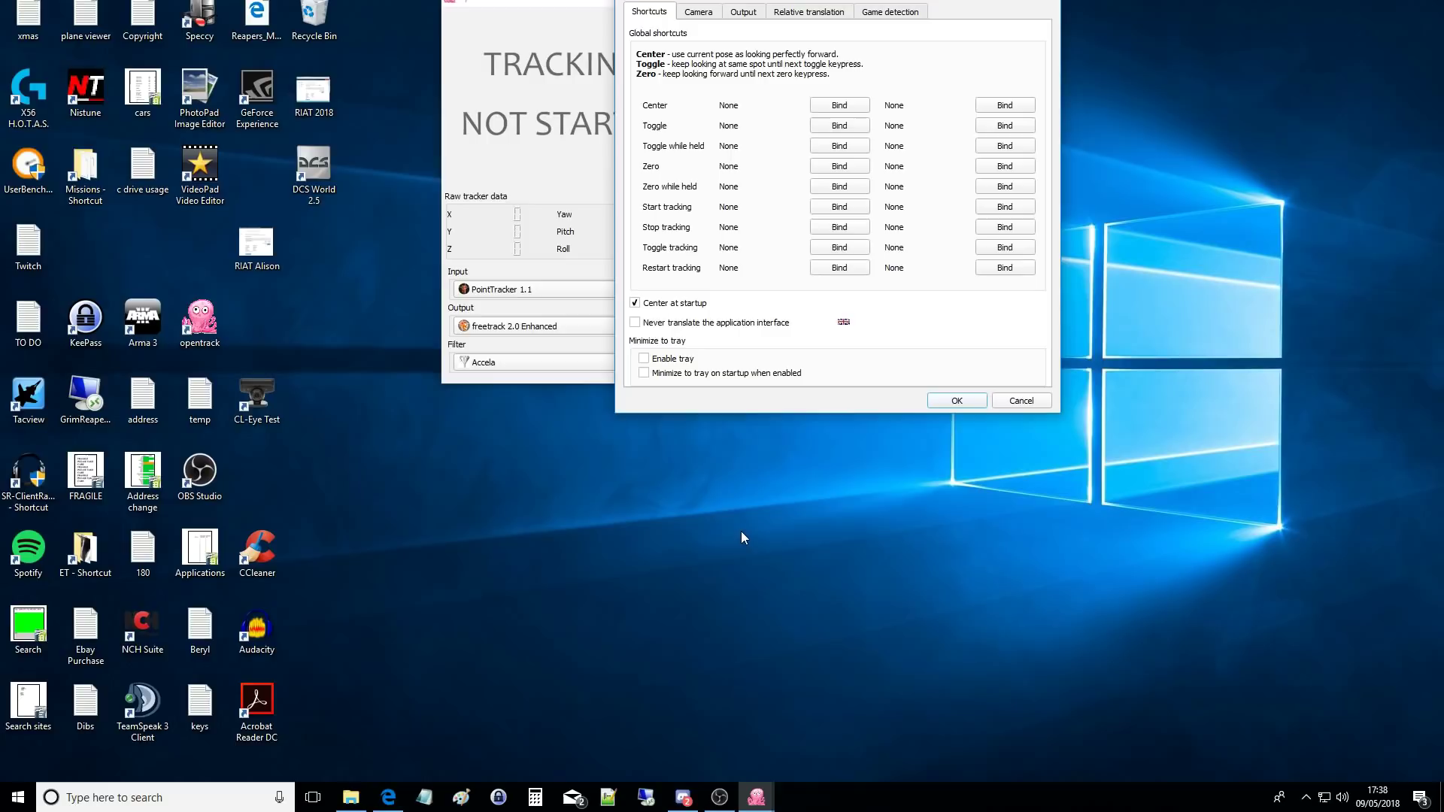
left_click(698, 13)
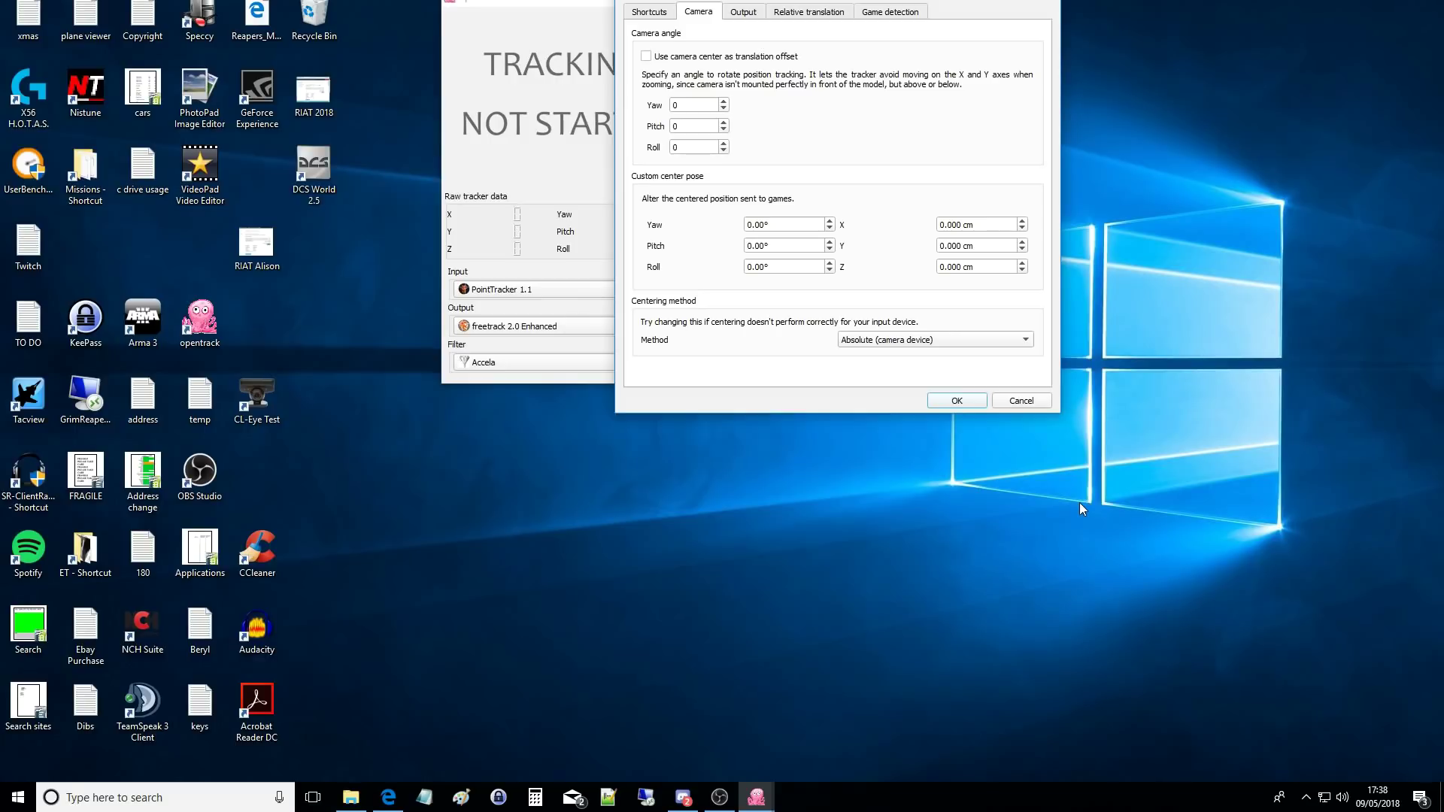
left_click(752, 13)
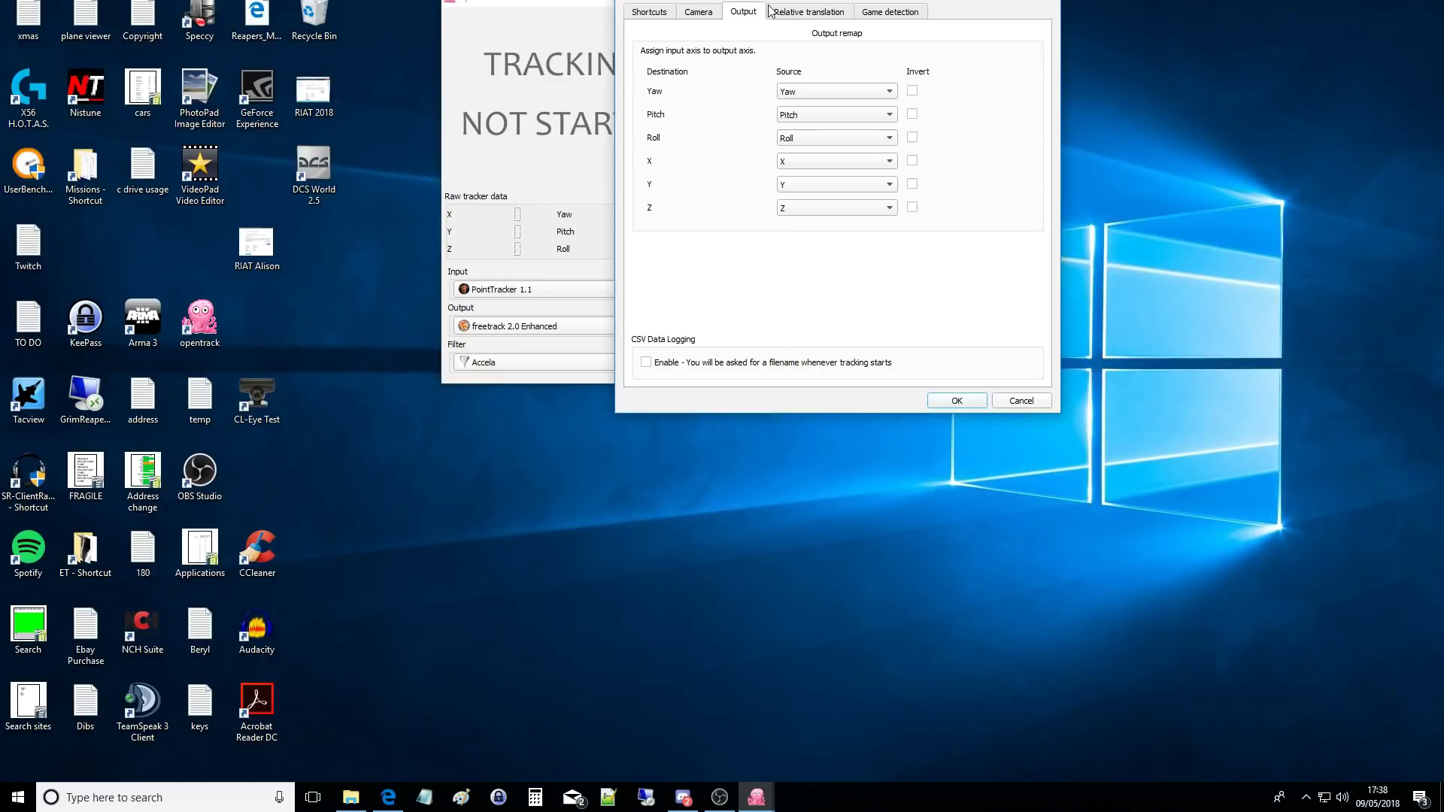
left_click(809, 15)
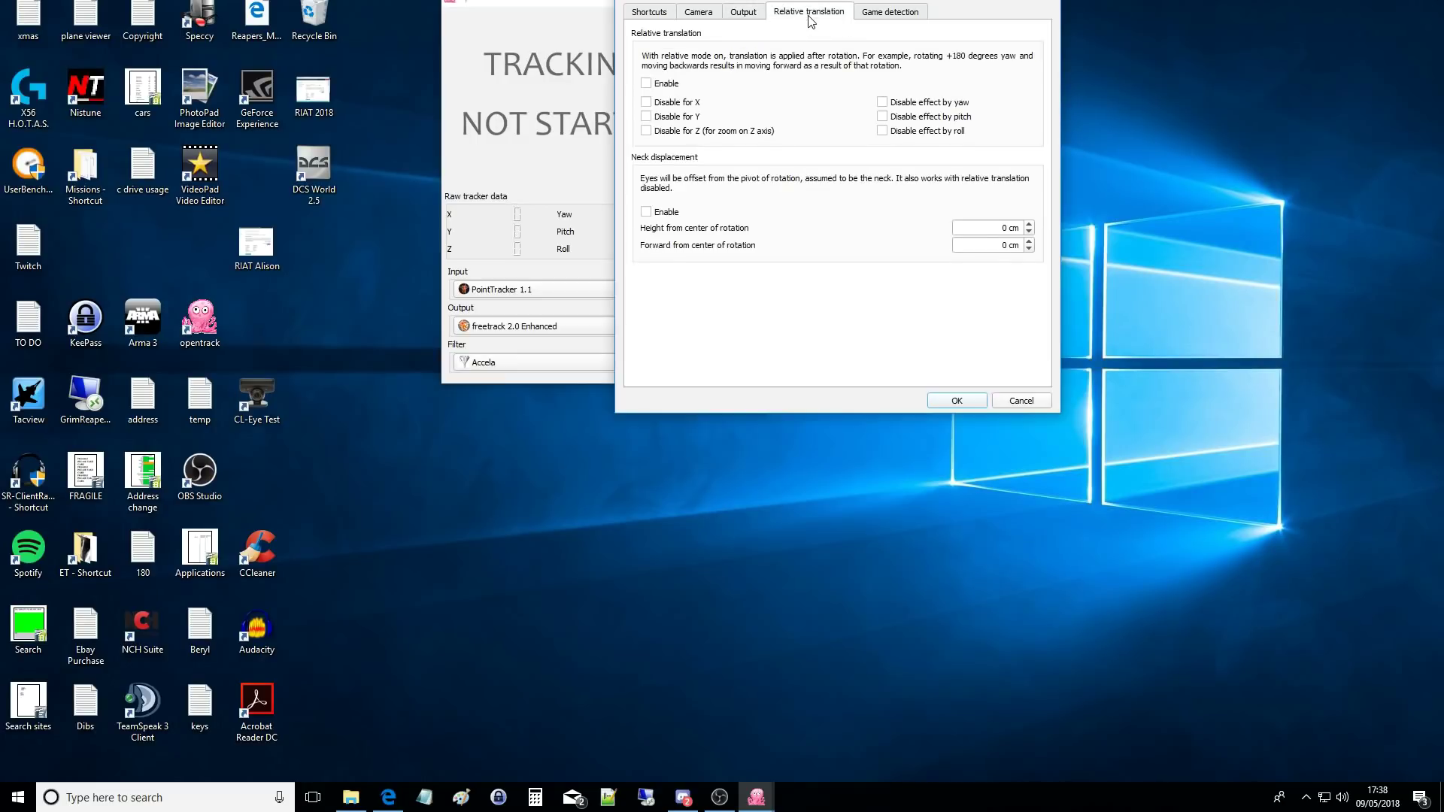
left_click(872, 16)
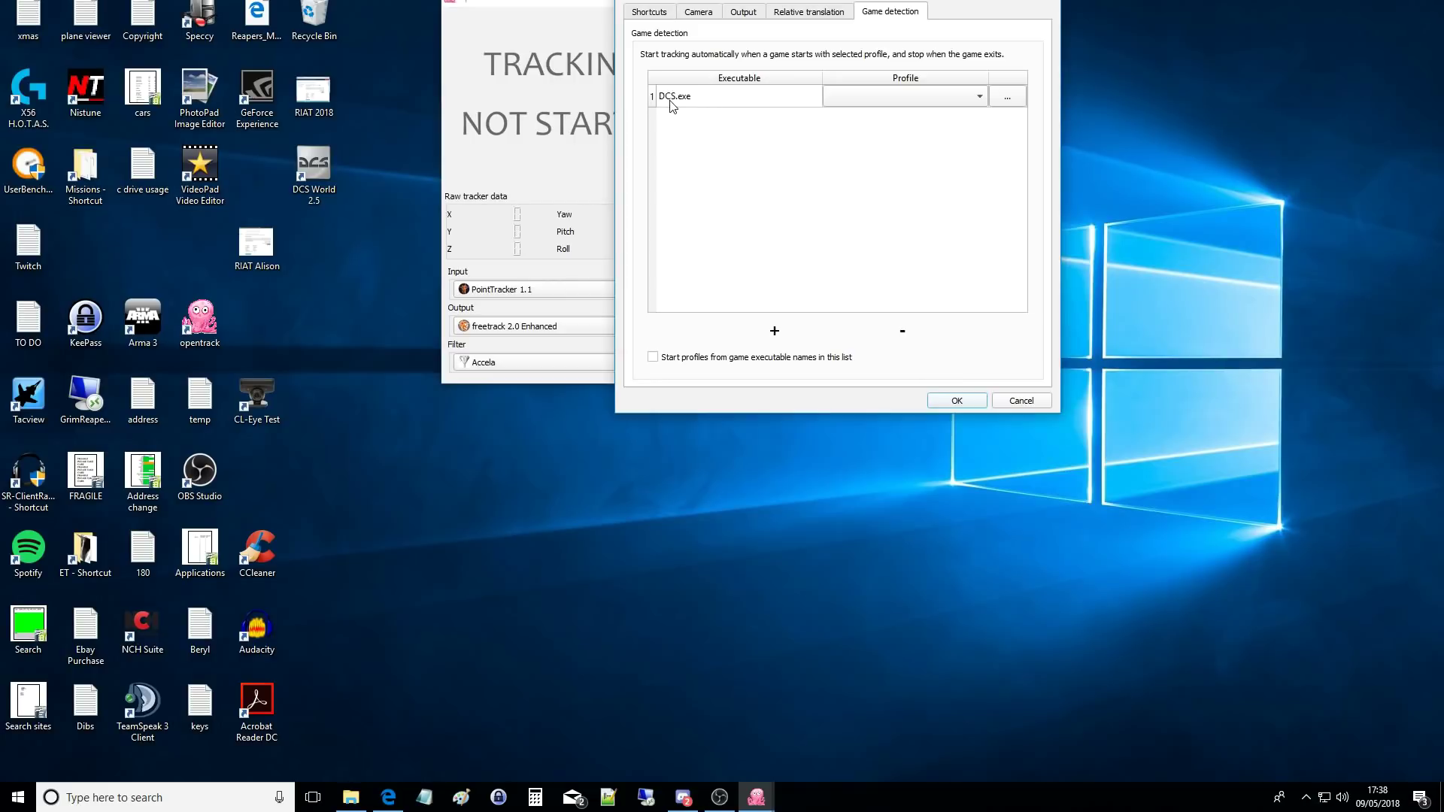
left_click(1020, 100)
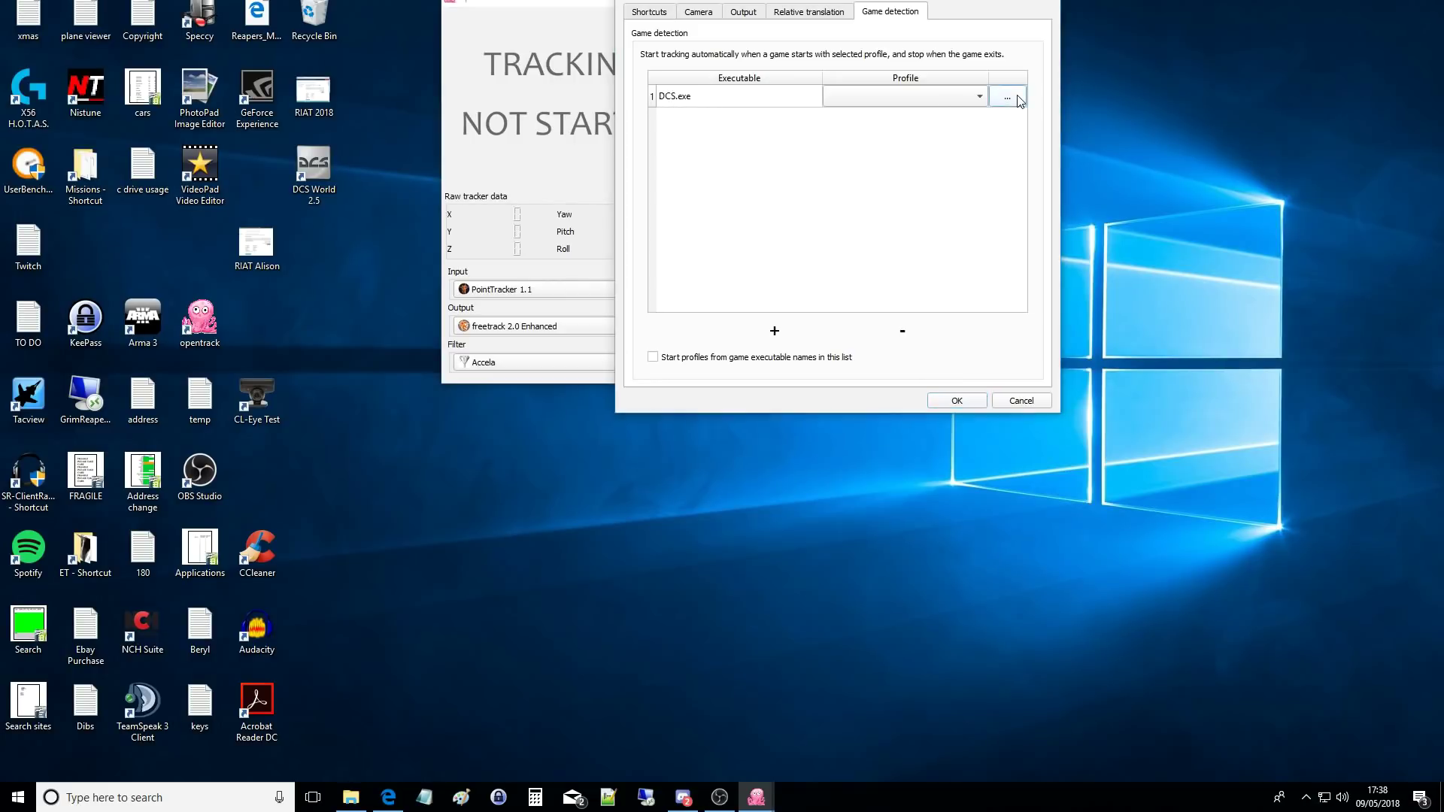
left_click(1284, 426)
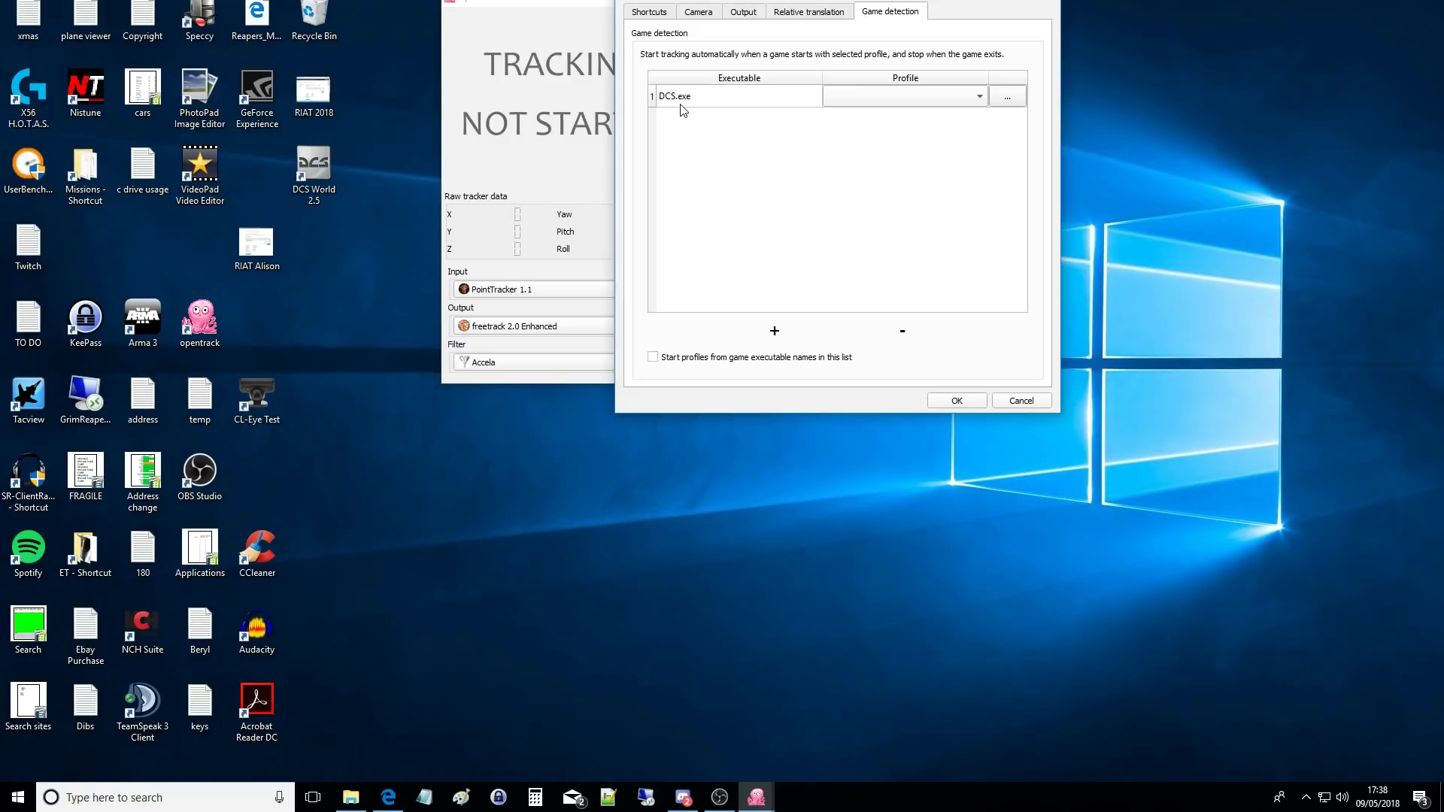
left_click(1009, 402)
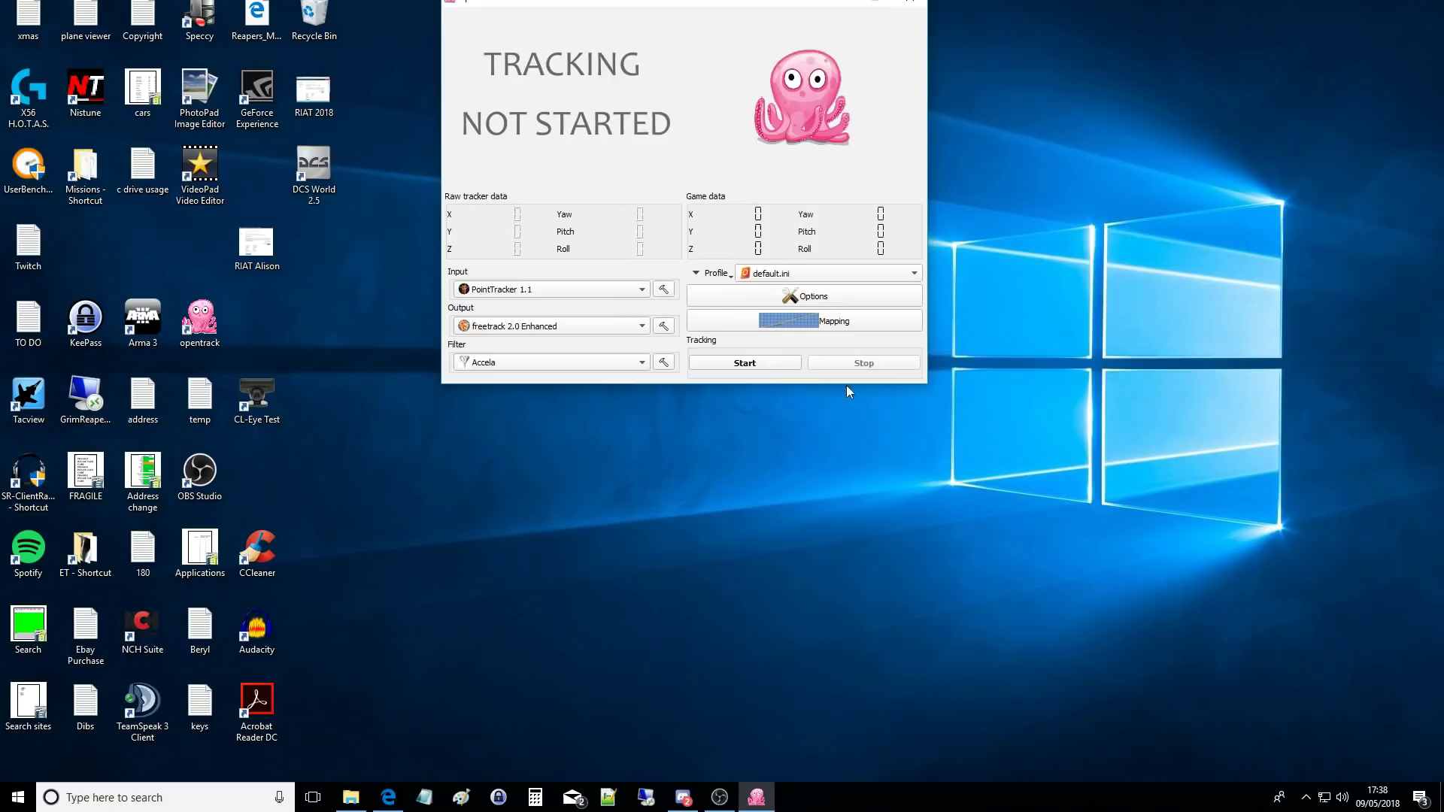
left_click(812, 321)
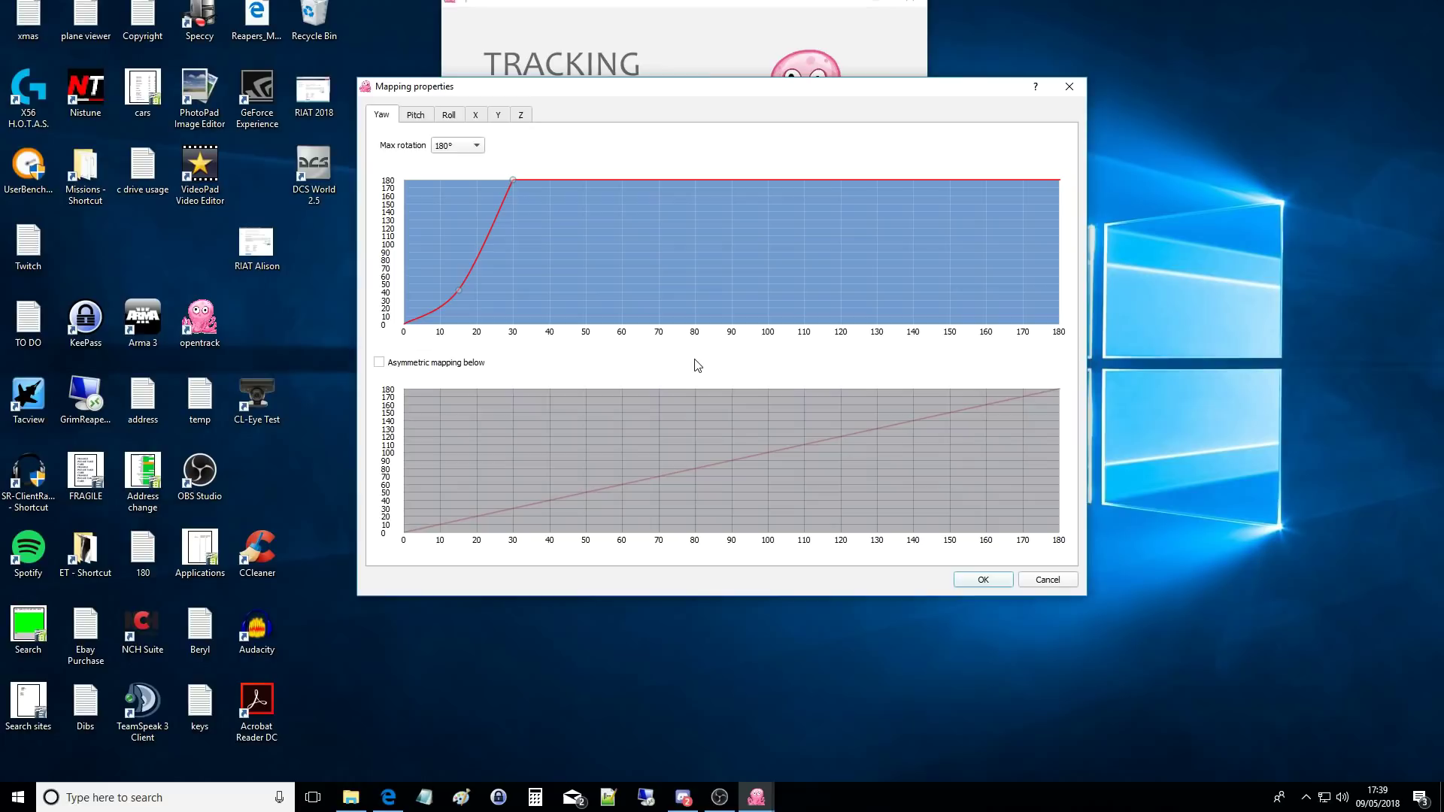
left_click(416, 117)
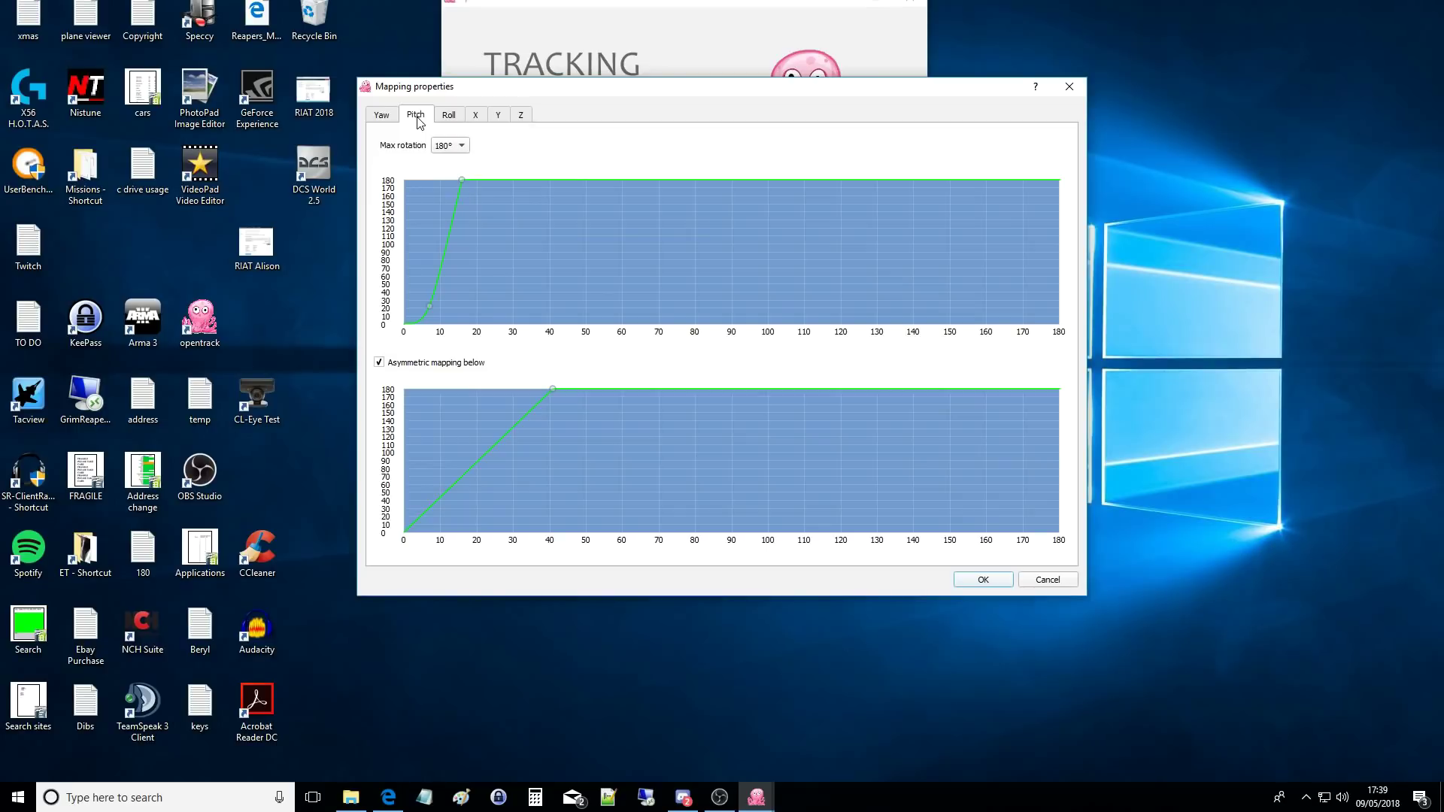
left_click(447, 117)
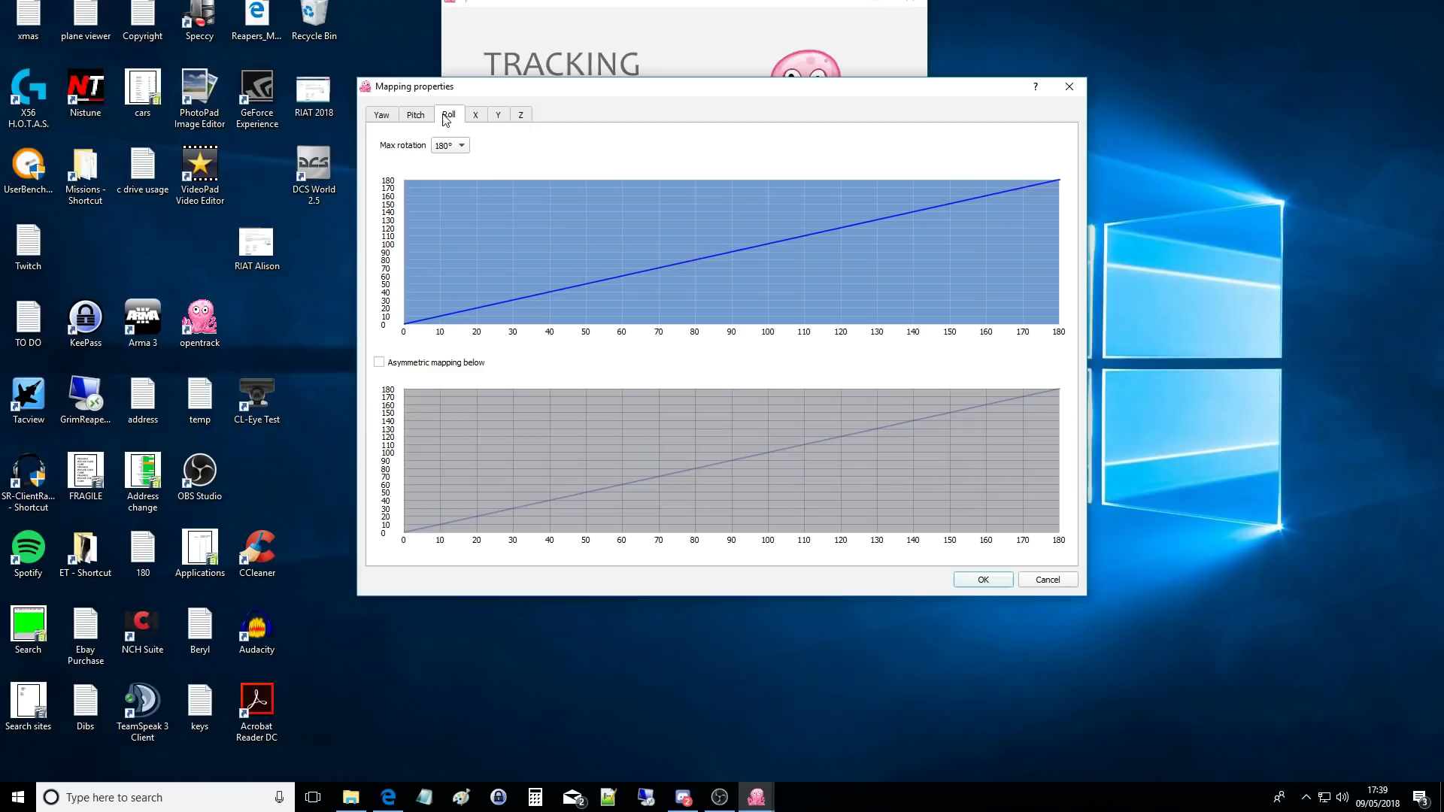
left_click(474, 117)
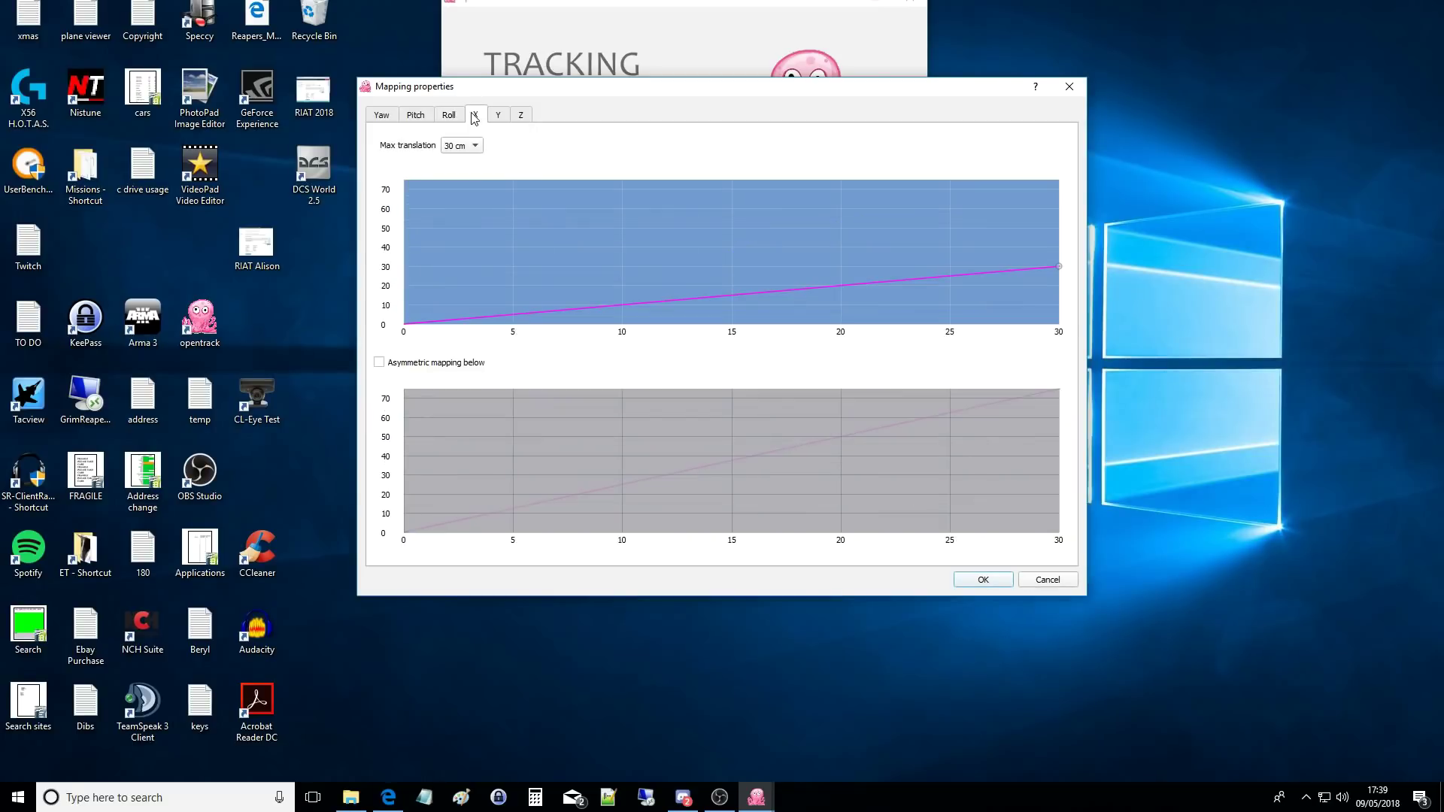
left_click(497, 117)
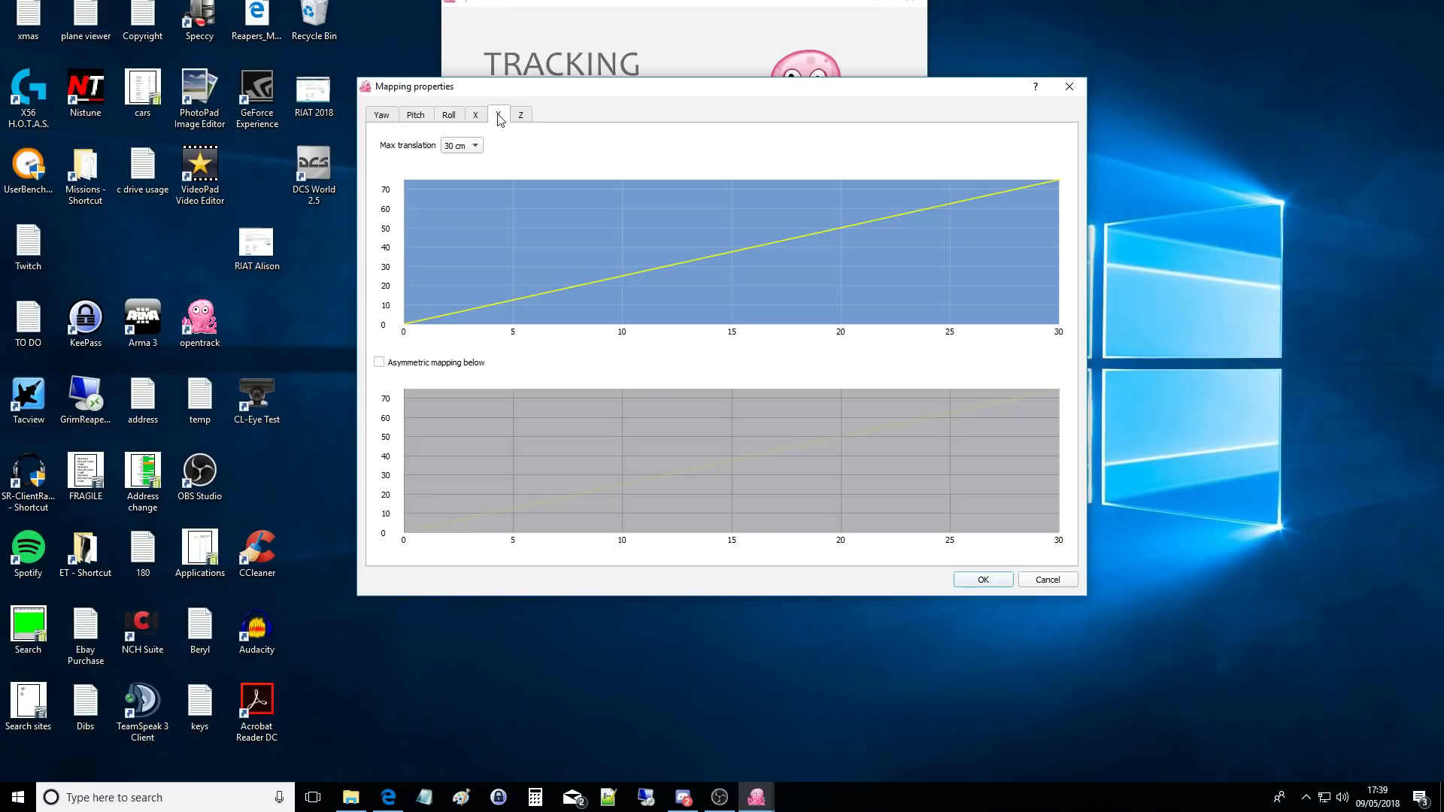
left_click(519, 116)
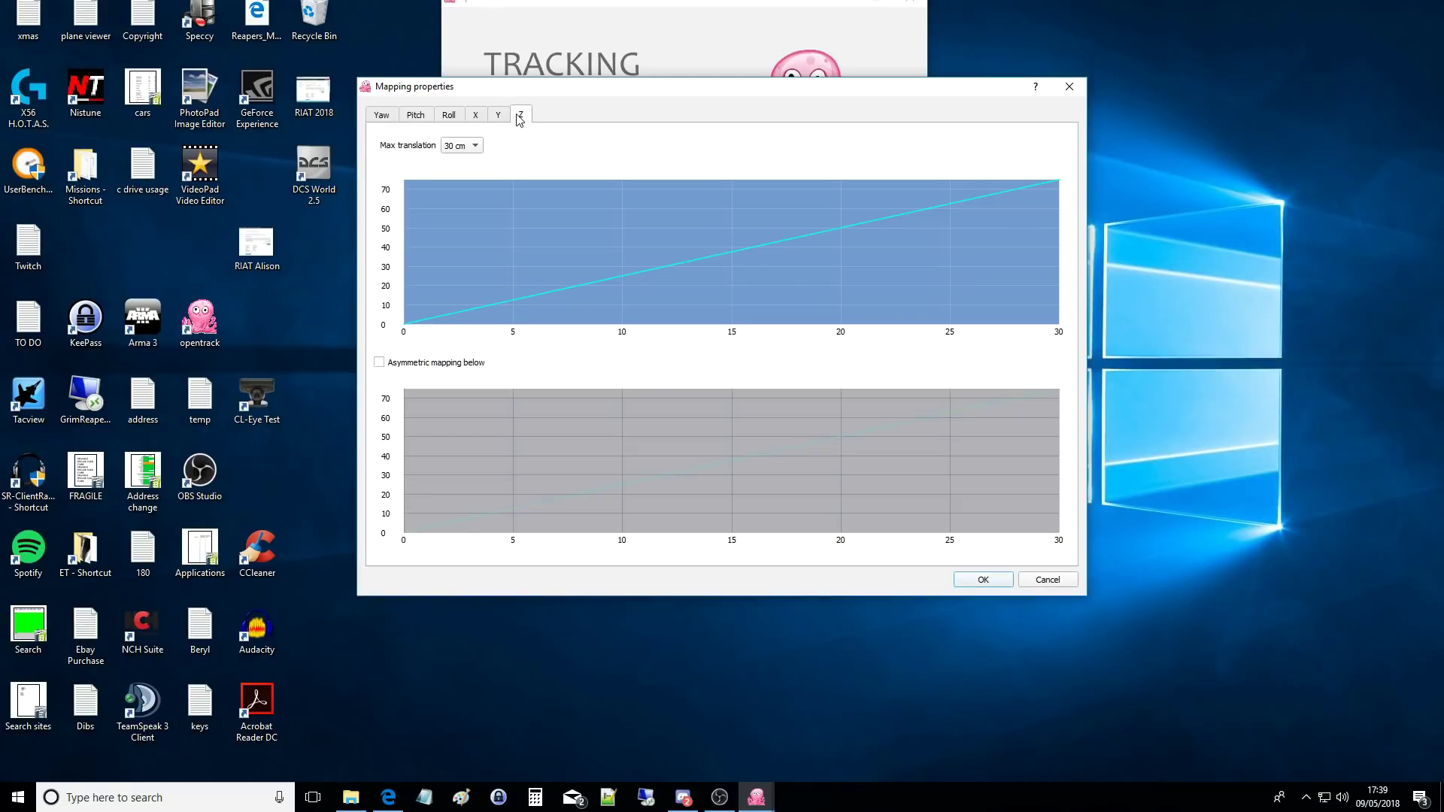
left_click(1042, 583)
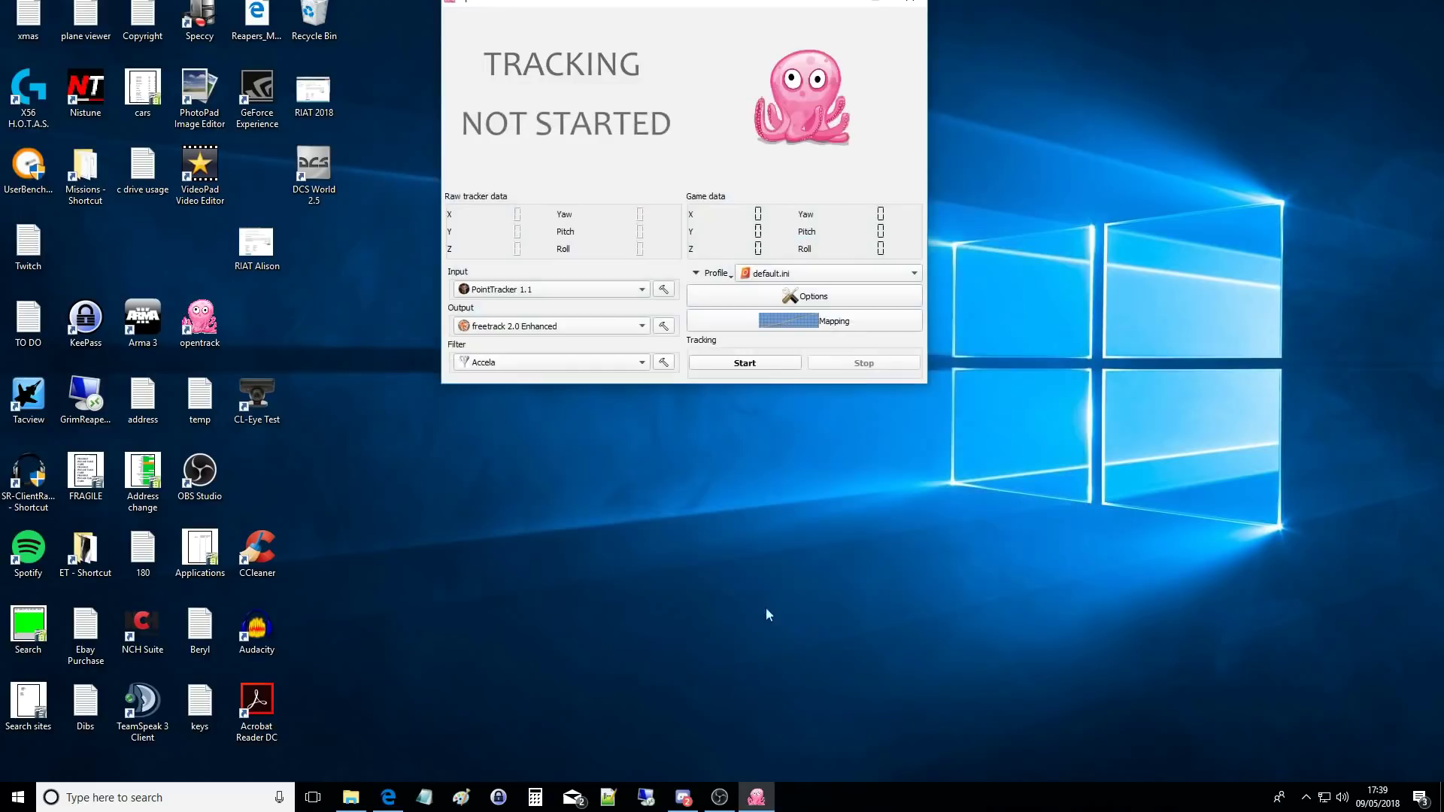
Track the three LED points briefly, stop tracking, and move the opentrack window down
left_click(736, 364)
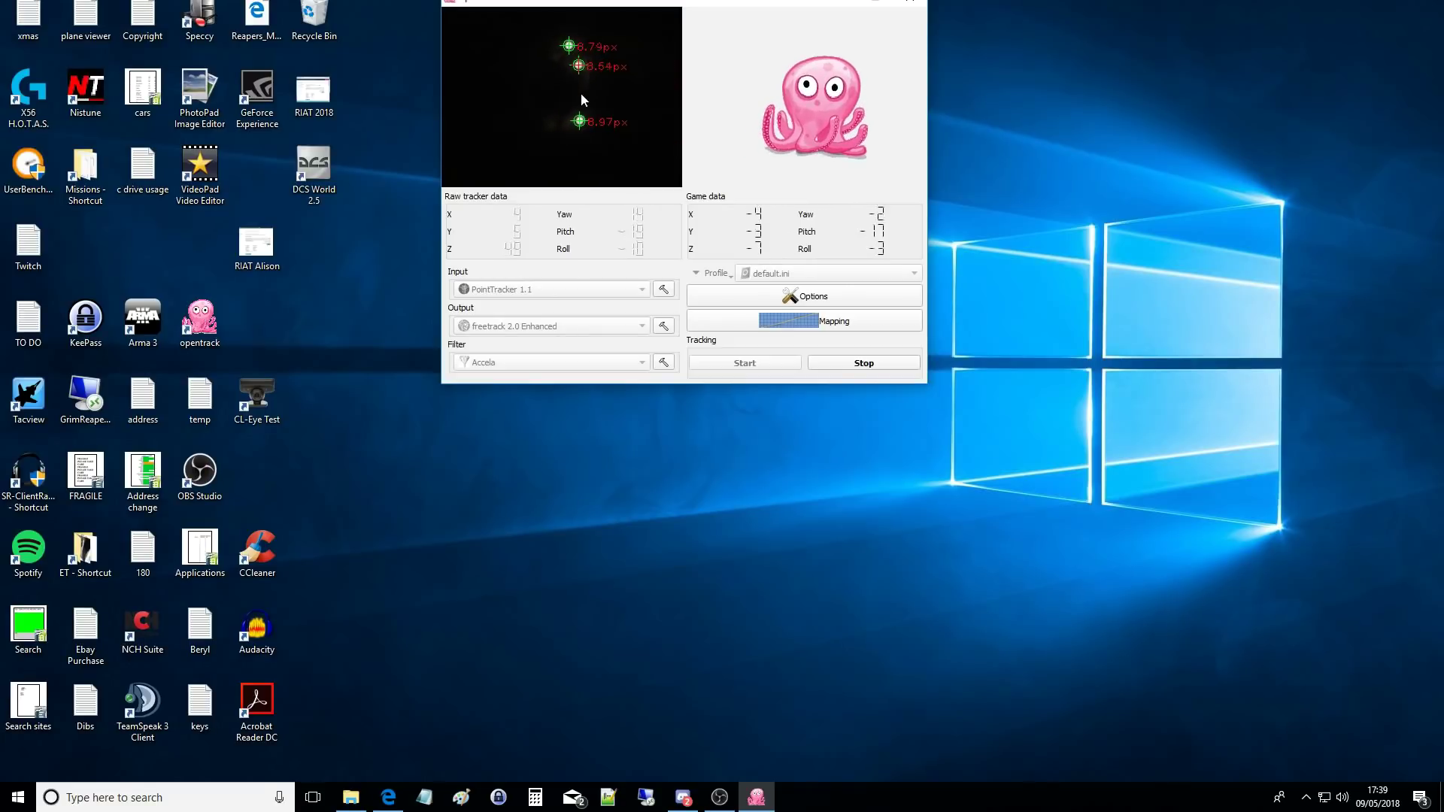
left_click(860, 363)
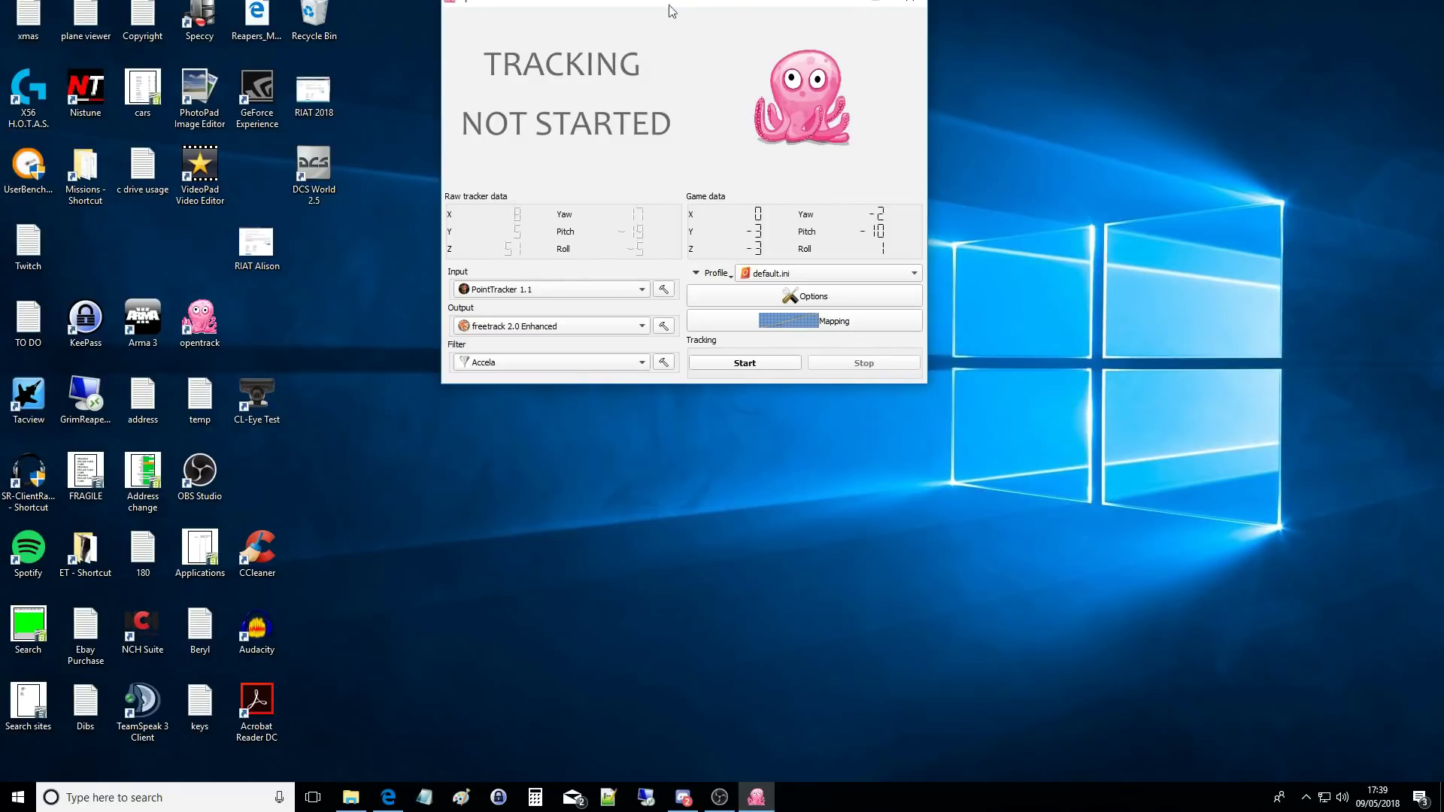
left_click_drag(625, 1, 661, 86)
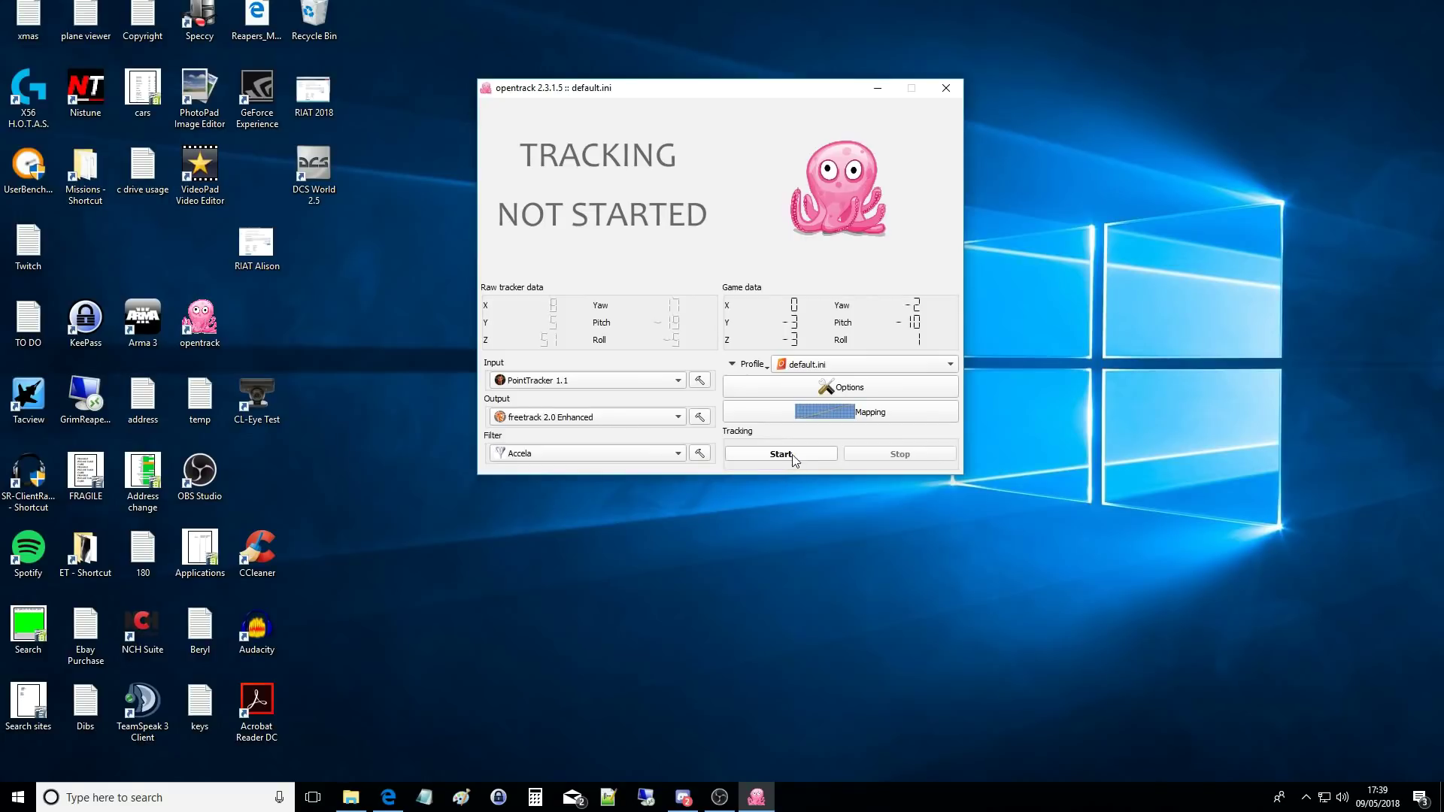
left_click(944, 91)
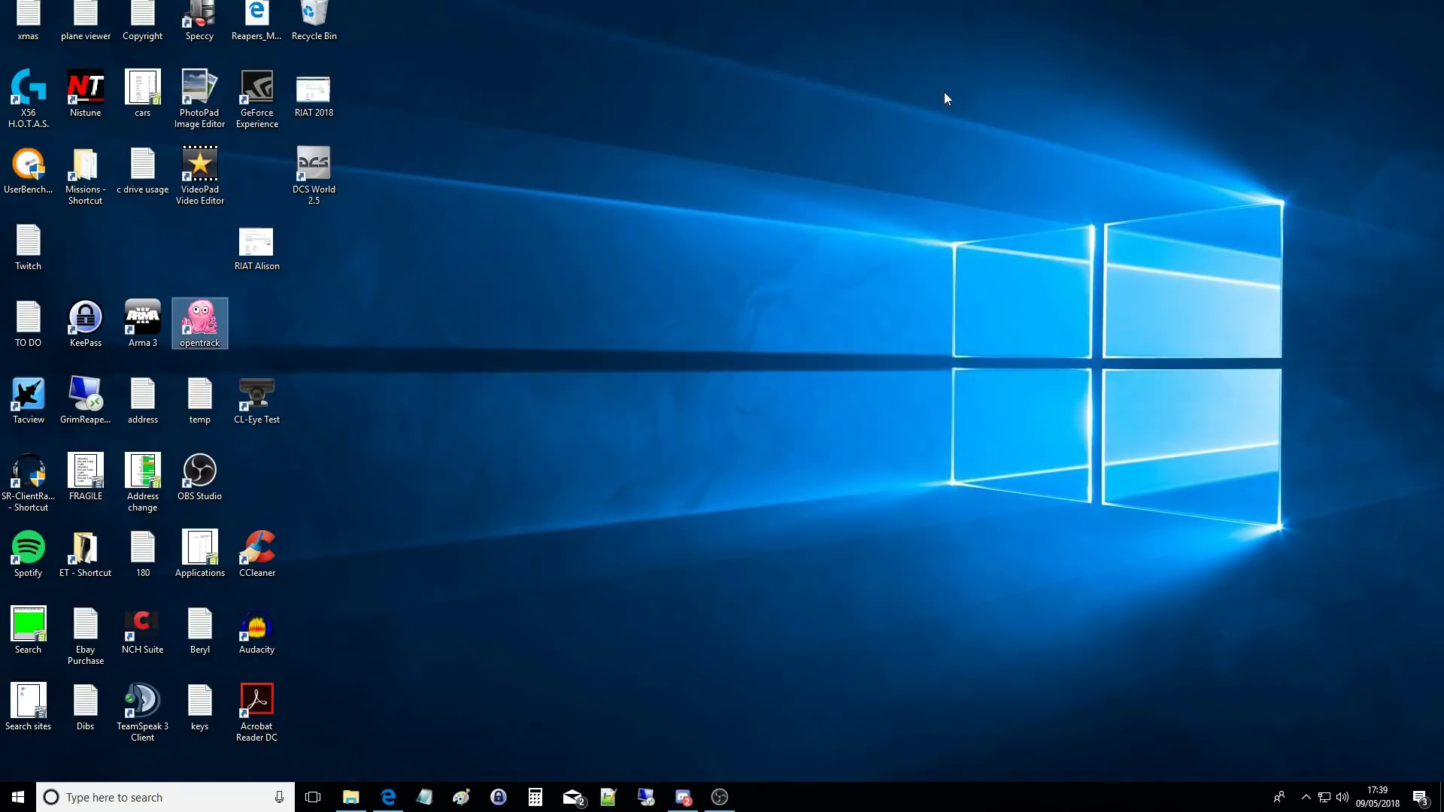